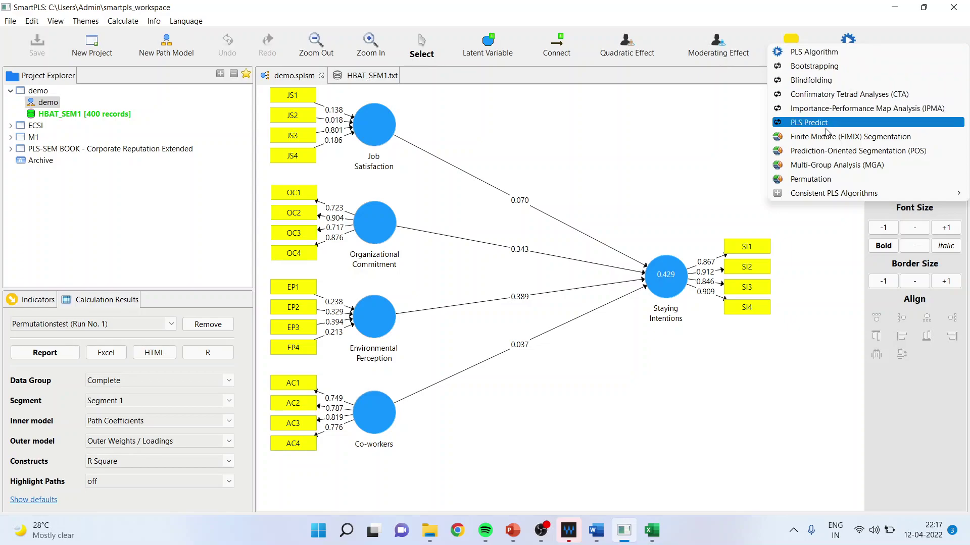
Run a permutation test with Group A Male, Group B Female and Factor weighting.
{"action": "left_click", "coordinate": [828, 179]}
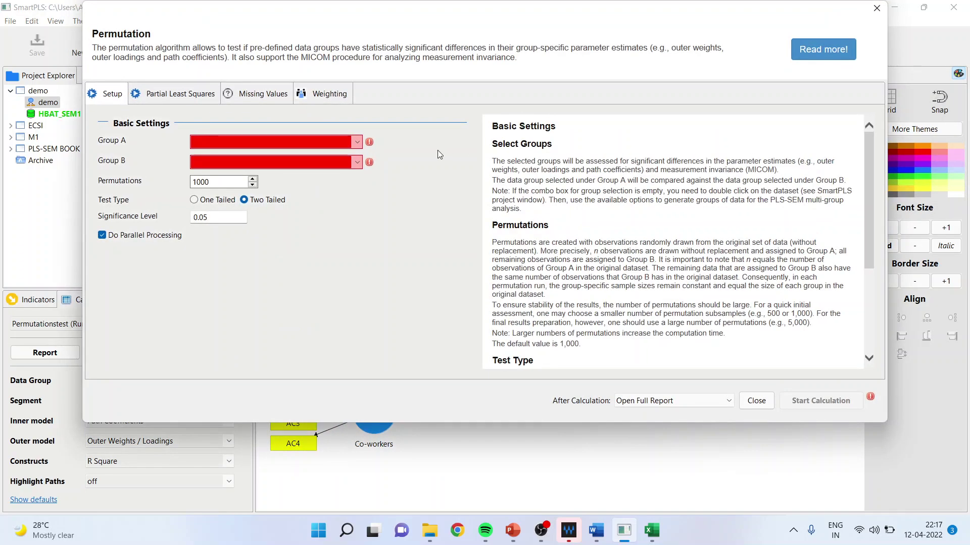
{"action": "left_click", "coordinate": [356, 144]}
{"action": "left_click", "coordinate": [301, 165]}
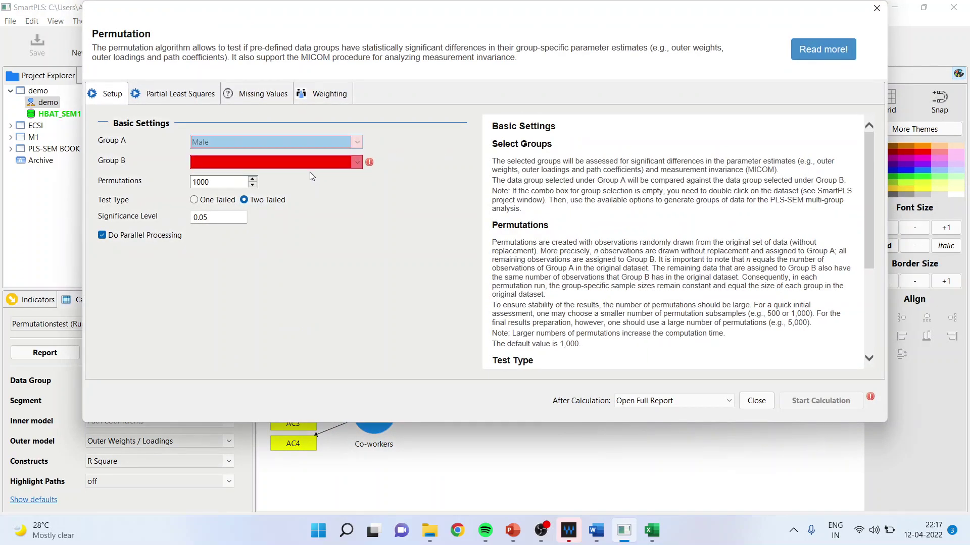
{"action": "left_click", "coordinate": [311, 163]}
{"action": "left_click", "coordinate": [313, 173]}
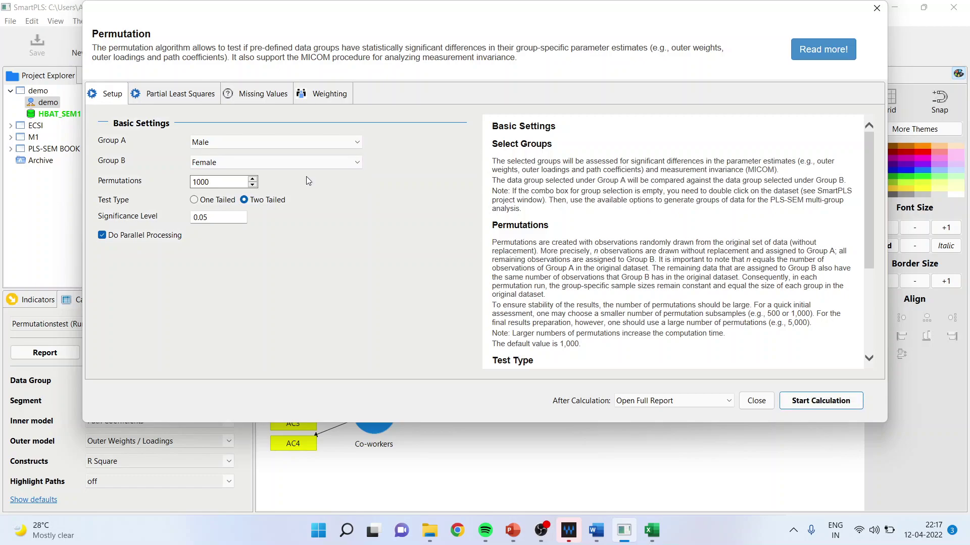
{"action": "left_click", "coordinate": [185, 100]}
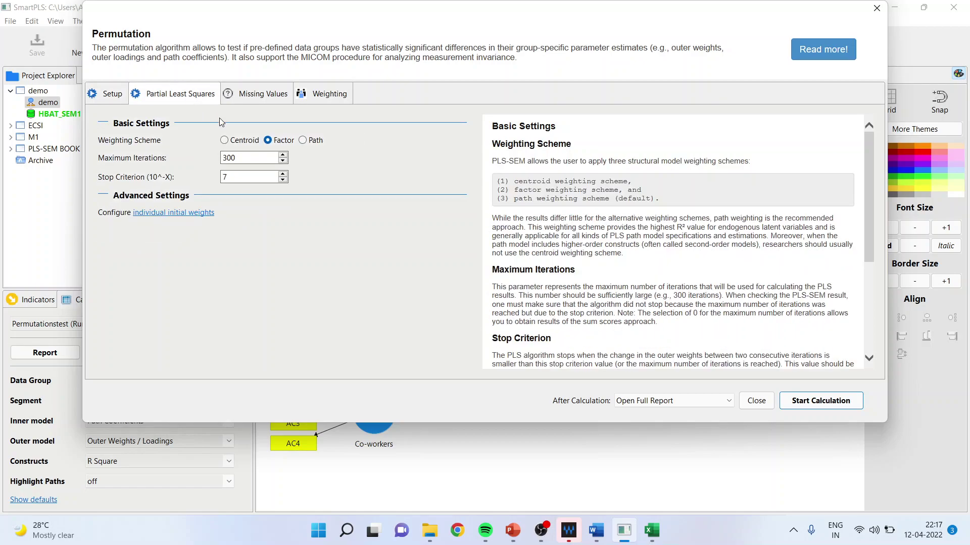
{"action": "left_click", "coordinate": [303, 141]}
{"action": "left_click", "coordinate": [270, 140]}
{"action": "left_click", "coordinate": [817, 404]}
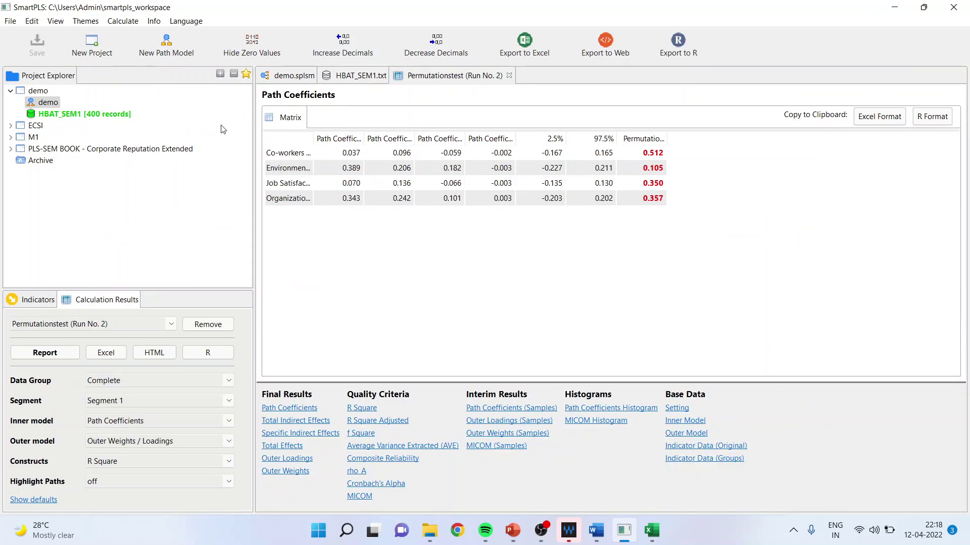
Show the MICOM Step 2 table with full construct names, sorted by original correlation descending.
{"action": "left_click", "coordinate": [364, 497]}
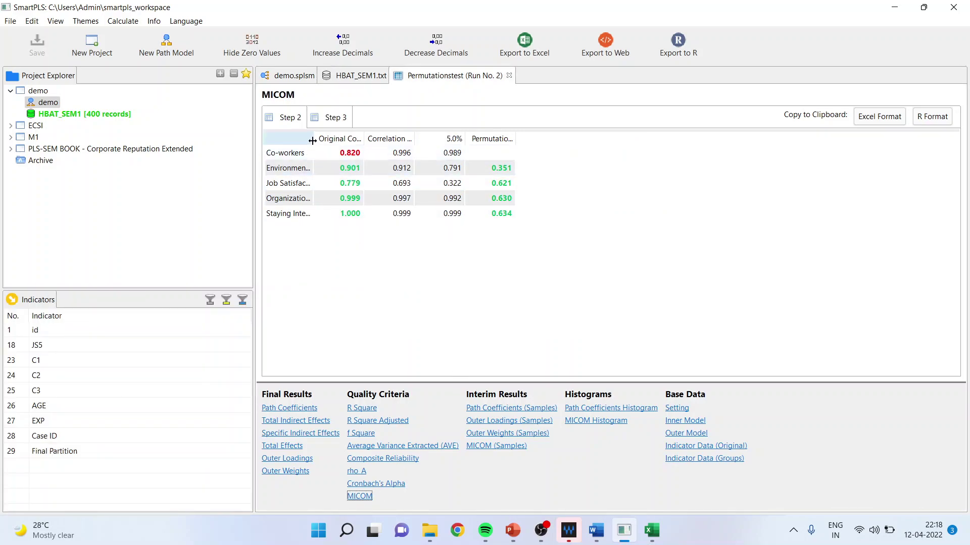
{"action": "left_click_drag", "start_coordinate": [313, 139], "coordinate": [431, 138]}
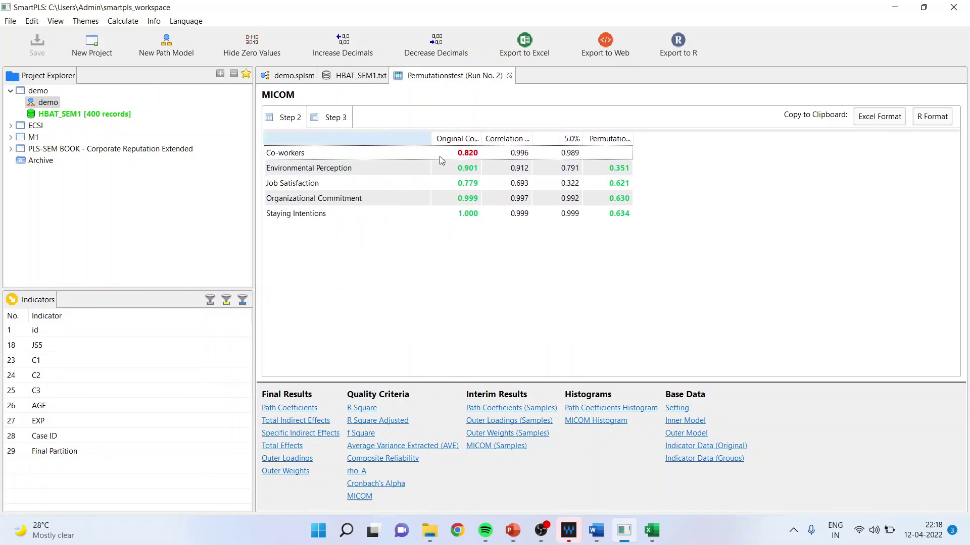
{"action": "left_click", "coordinate": [461, 142]}
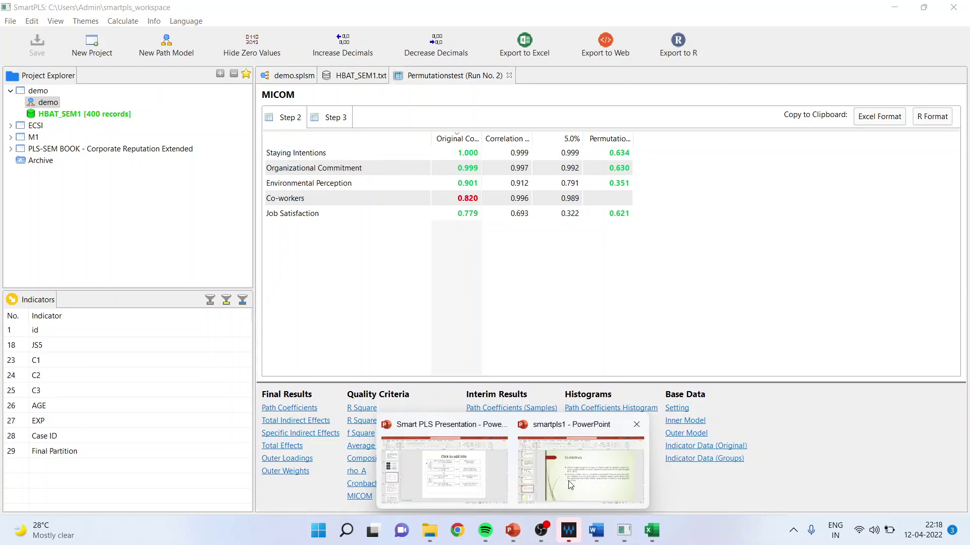
Switch to the PowerPoint slides and move back to earlier slides.
{"action": "left_click", "coordinate": [581, 469]}
{"action": "left_click", "coordinate": [60, 201]}
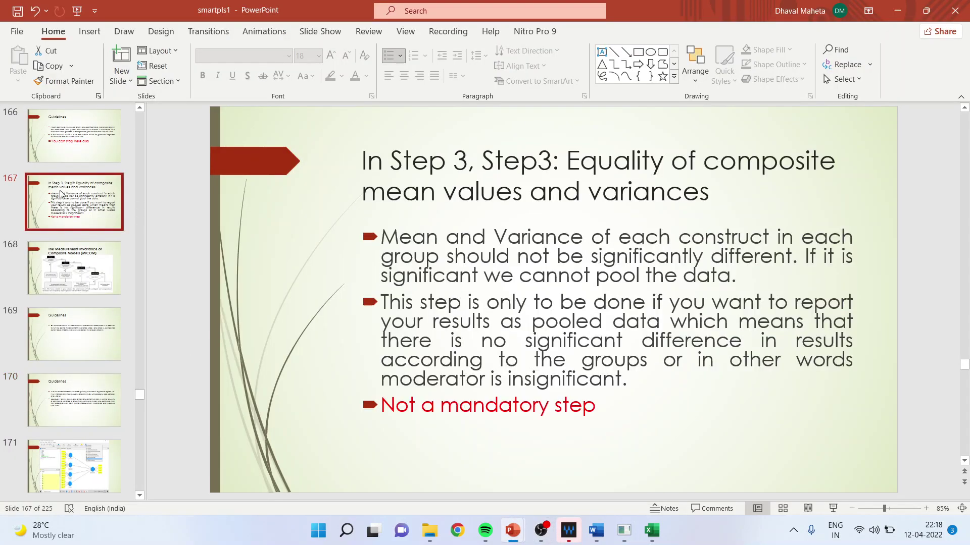
{"action": "left_click", "coordinate": [57, 141]}
Show the Step 2 compositional invariance slide, then return to the SmartPLS MICOM table.
{"action": "key", "text": "Up"}
{"action": "key", "text": "Up"}
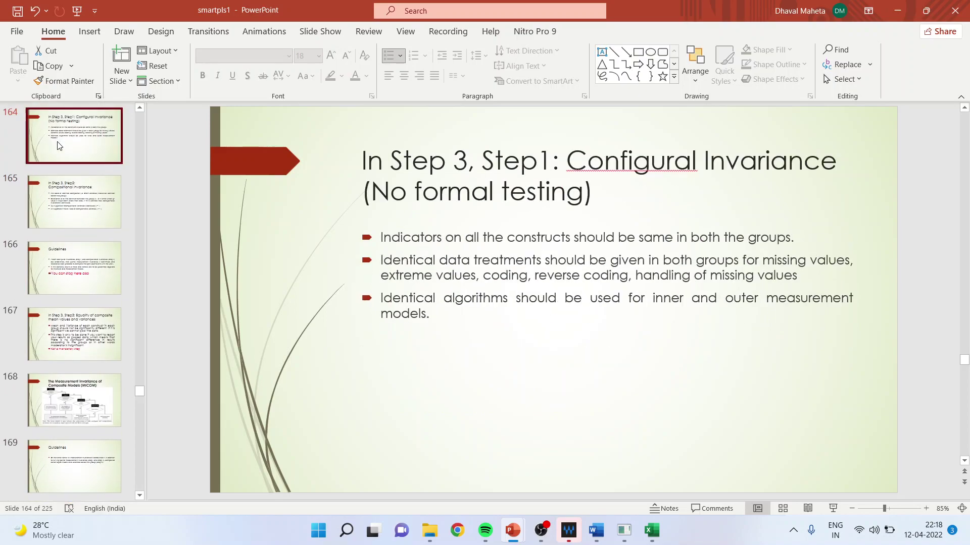
{"action": "key", "text": "Down"}
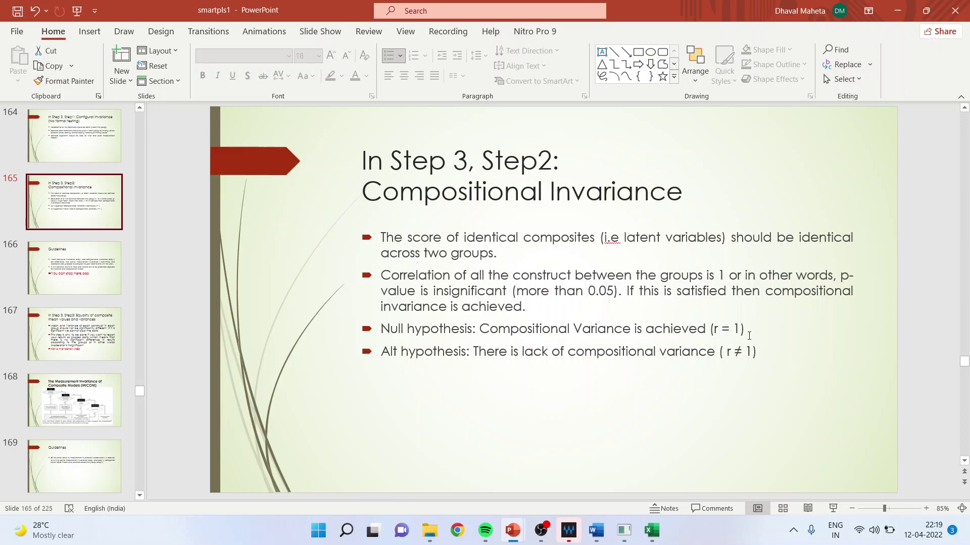
{"action": "left_click", "coordinate": [624, 530]}
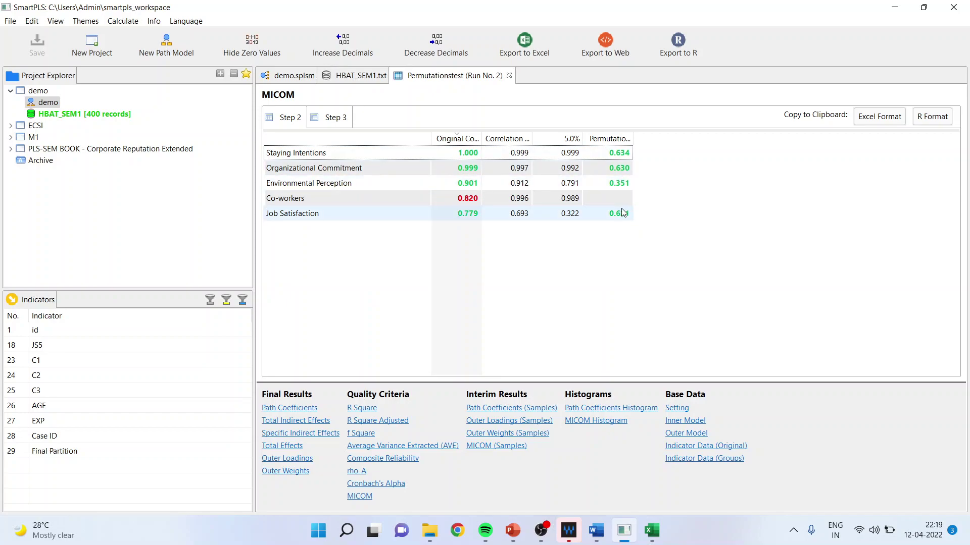
Select the Co-workers row and snip the MICOM Step 2 table into Word.
{"action": "left_click", "coordinate": [470, 200]}
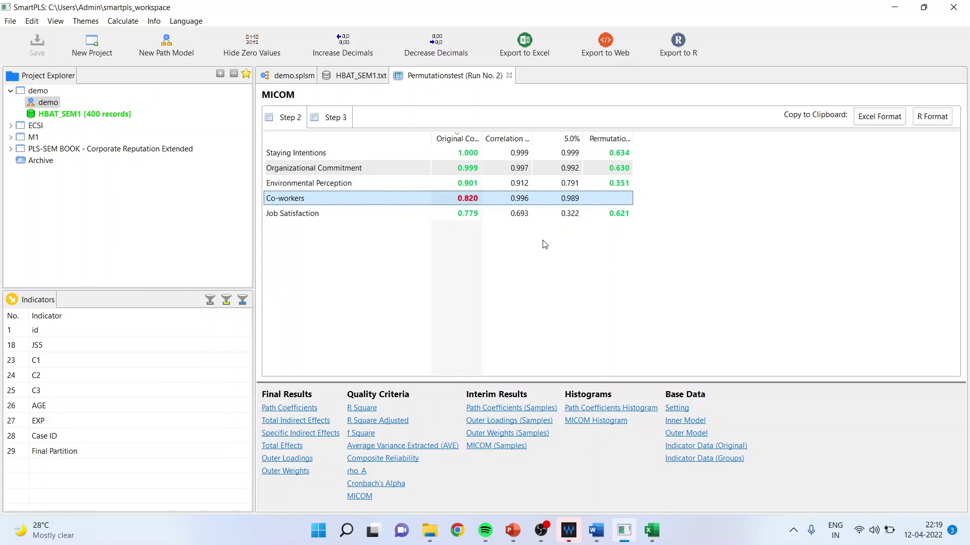
{"action": "key", "text": "super+shift+s"}
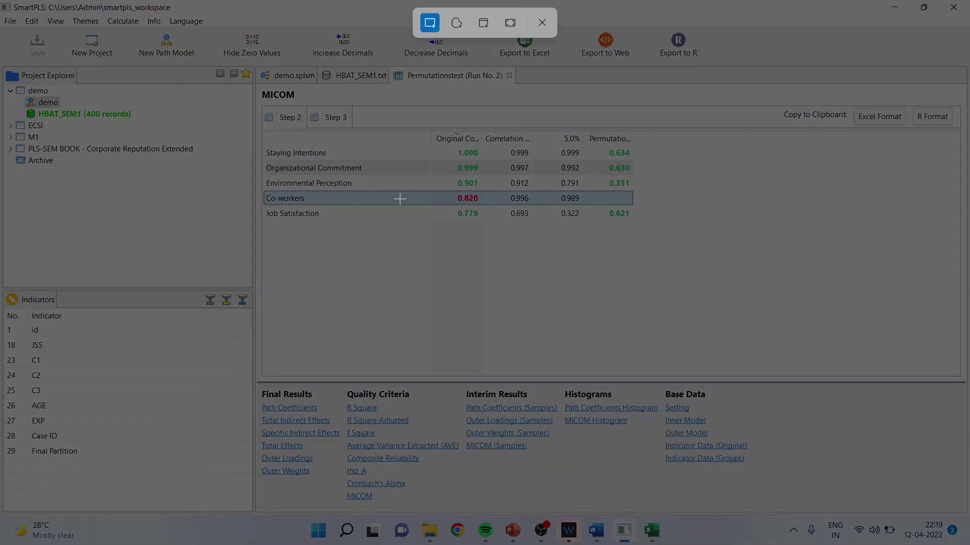
{"action": "left_click_drag", "start_coordinate": [266, 125], "coordinate": [647, 223]}
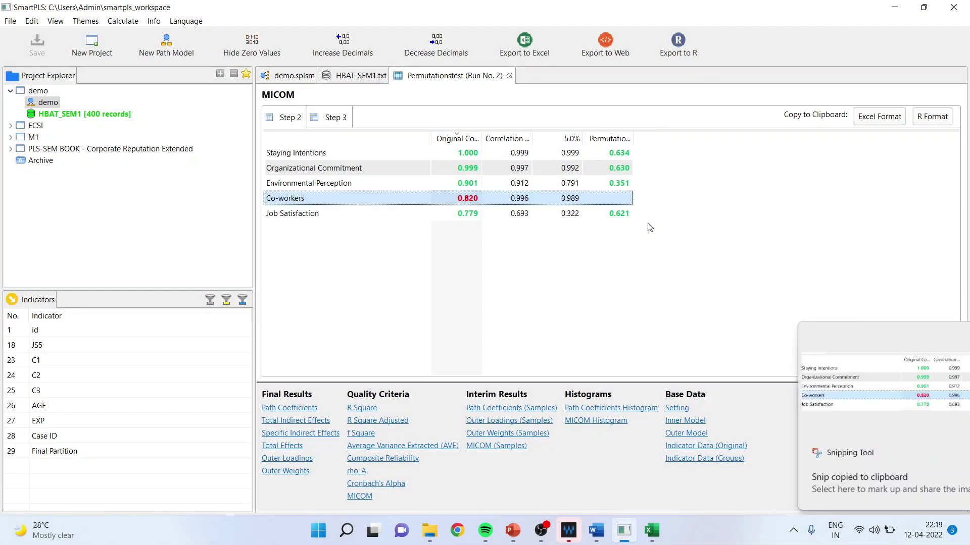
{"action": "left_click", "coordinate": [596, 531]}
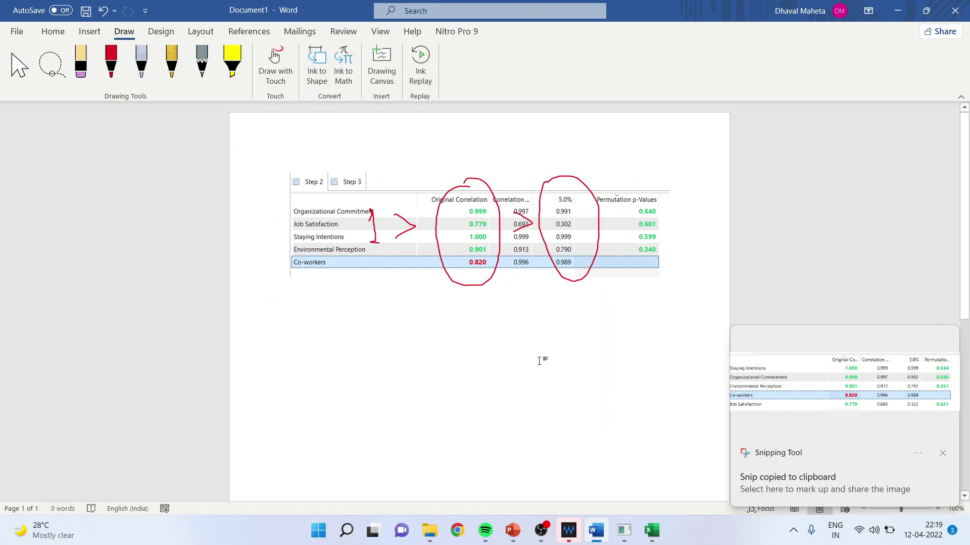
Replace the old annotated image in Word with the new MICOM table snip.
{"action": "key", "text": "ctrl+a"}
{"action": "key", "text": "Delete"}
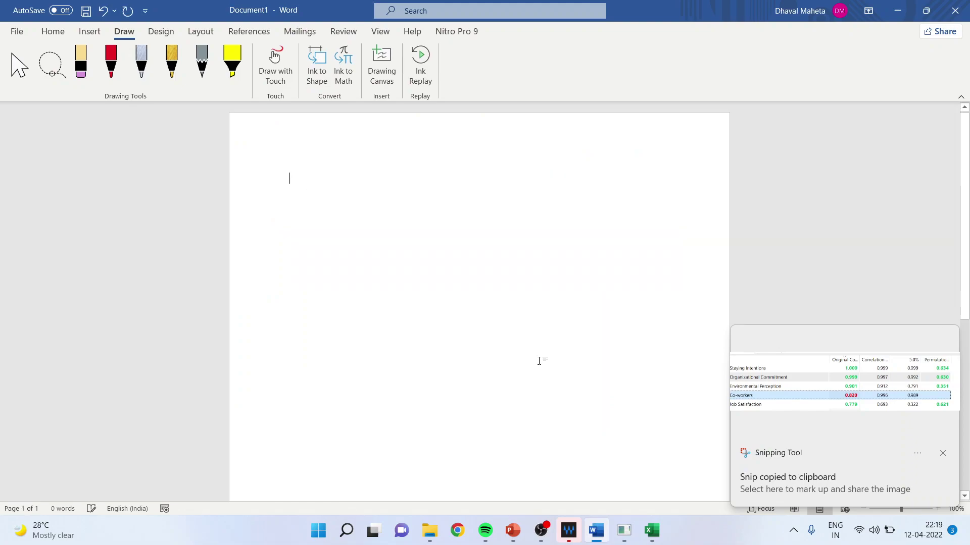
{"action": "key", "text": "ctrl+v"}
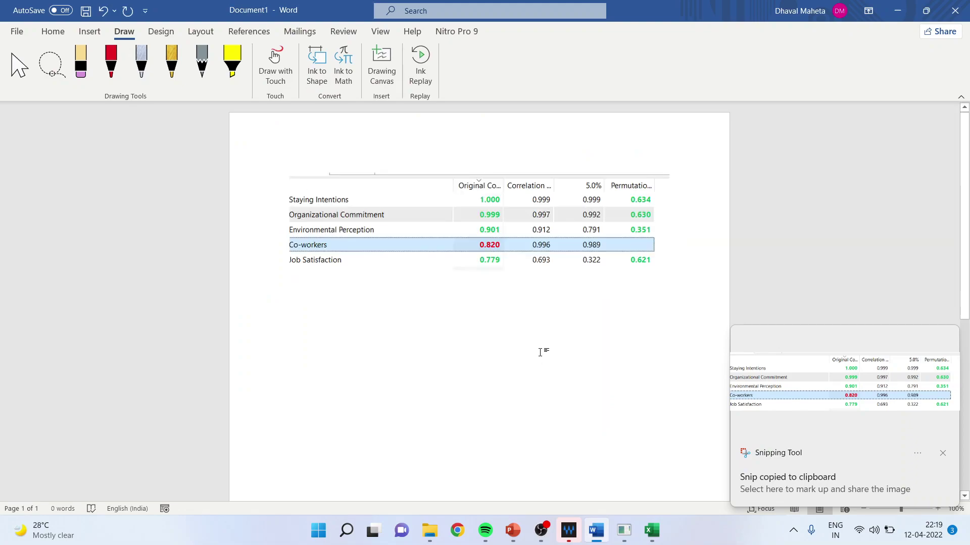
Mark a red 1, arrows and circles on the original-correlation and 5.0% columns, then open Outer Loadings.
{"action": "left_click", "coordinate": [109, 85]}
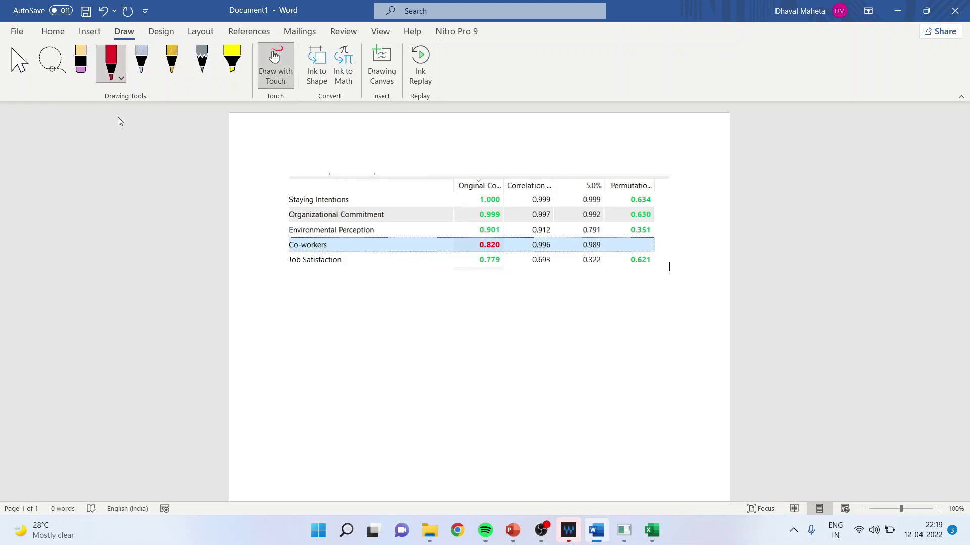
{"action": "left_click", "coordinate": [120, 78]}
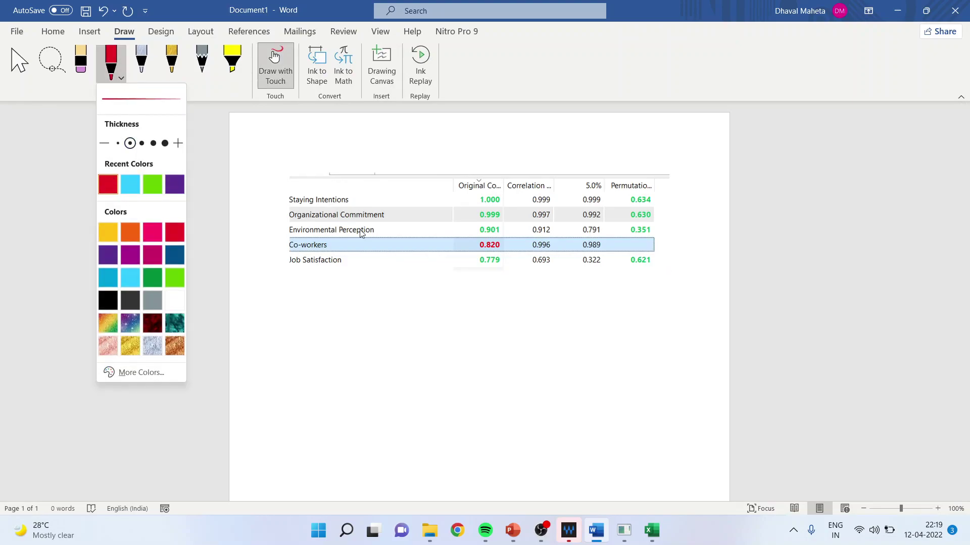
{"action": "mouse_move", "coordinate": [409, 214]}
{"action": "left_mouse_down"}
{"action": "mouse_move", "coordinate": [414, 202]}
{"action": "mouse_move", "coordinate": [416, 237]}
{"action": "left_mouse_up"}
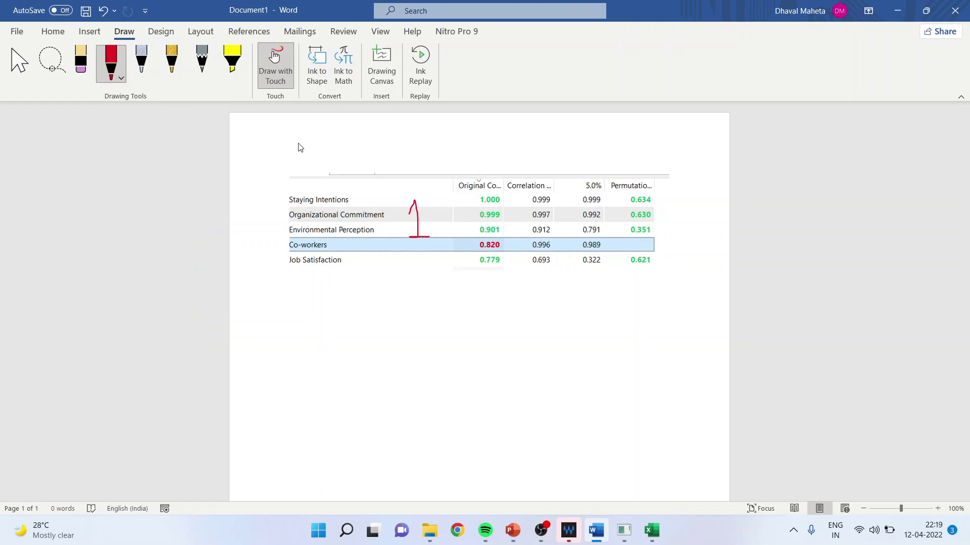
{"action": "mouse_move", "coordinate": [452, 213]}
{"action": "left_mouse_down"}
{"action": "mouse_move", "coordinate": [463, 213]}
{"action": "mouse_move", "coordinate": [445, 227]}
{"action": "left_mouse_up"}
{"action": "mouse_move", "coordinate": [464, 176]}
{"action": "left_mouse_down"}
{"action": "mouse_move", "coordinate": [469, 253]}
{"action": "mouse_move", "coordinate": [503, 265]}
{"action": "mouse_move", "coordinate": [514, 234]}
{"action": "mouse_move", "coordinate": [509, 189]}
{"action": "mouse_move", "coordinate": [484, 168]}
{"action": "mouse_move", "coordinate": [469, 178]}
{"action": "left_mouse_up"}
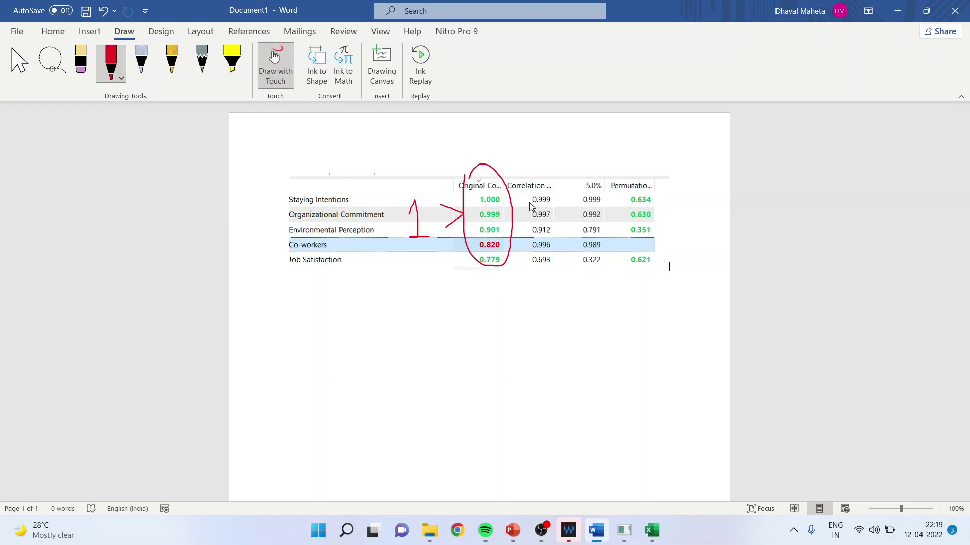
{"action": "mouse_move", "coordinate": [529, 201]}
{"action": "left_mouse_down"}
{"action": "mouse_move", "coordinate": [557, 219]}
{"action": "mouse_move", "coordinate": [533, 229]}
{"action": "left_mouse_up"}
{"action": "mouse_move", "coordinate": [574, 173]}
{"action": "left_mouse_down"}
{"action": "mouse_move", "coordinate": [567, 233]}
{"action": "mouse_move", "coordinate": [599, 269]}
{"action": "mouse_move", "coordinate": [620, 245]}
{"action": "mouse_move", "coordinate": [621, 183]}
{"action": "mouse_move", "coordinate": [603, 166]}
{"action": "mouse_move", "coordinate": [571, 175]}
{"action": "left_mouse_up"}
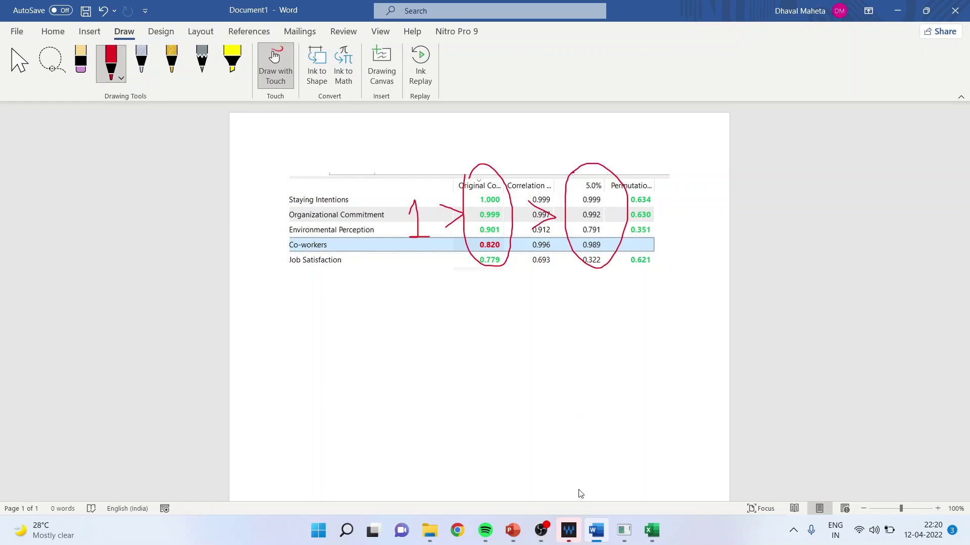
{"action": "left_click", "coordinate": [624, 530]}
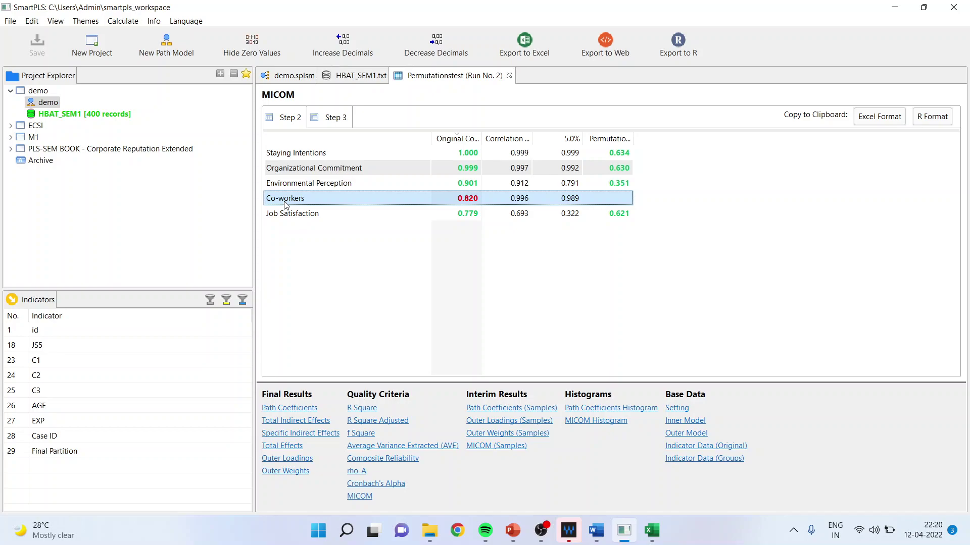
{"action": "left_click", "coordinate": [305, 459]}
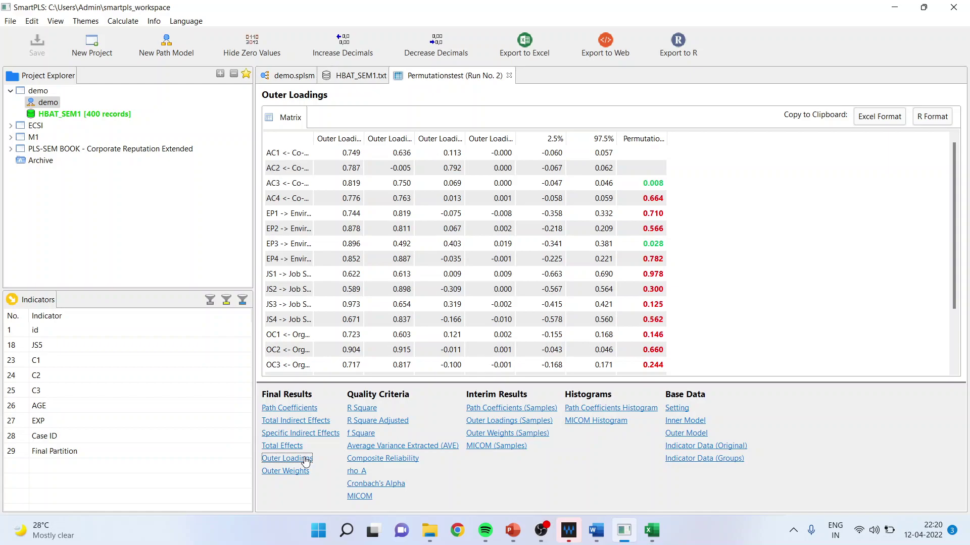
Widen the Outer Loadings columns, select the AC3 row, then return to the MICOM results.
{"action": "left_click_drag", "start_coordinate": [314, 138], "coordinate": [413, 138]}
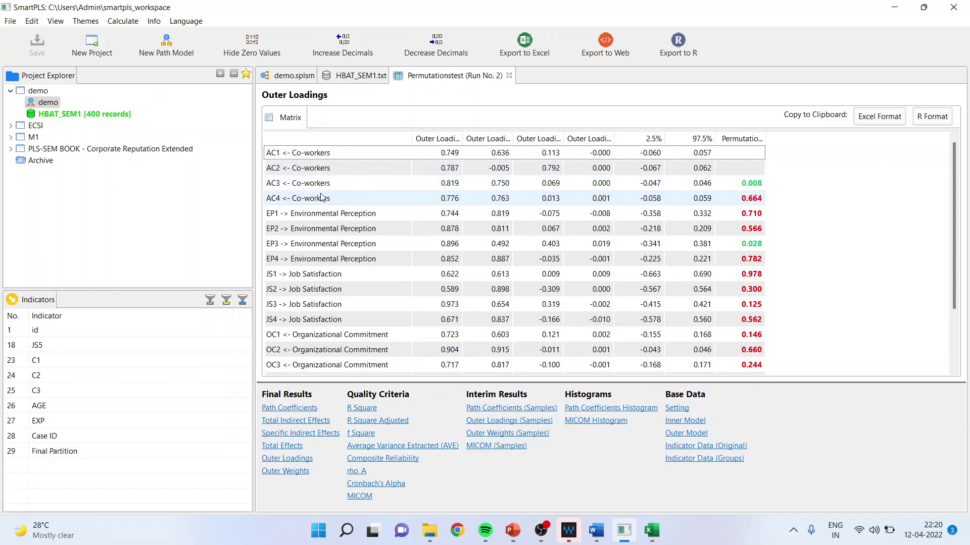
{"action": "left_click", "coordinate": [317, 187]}
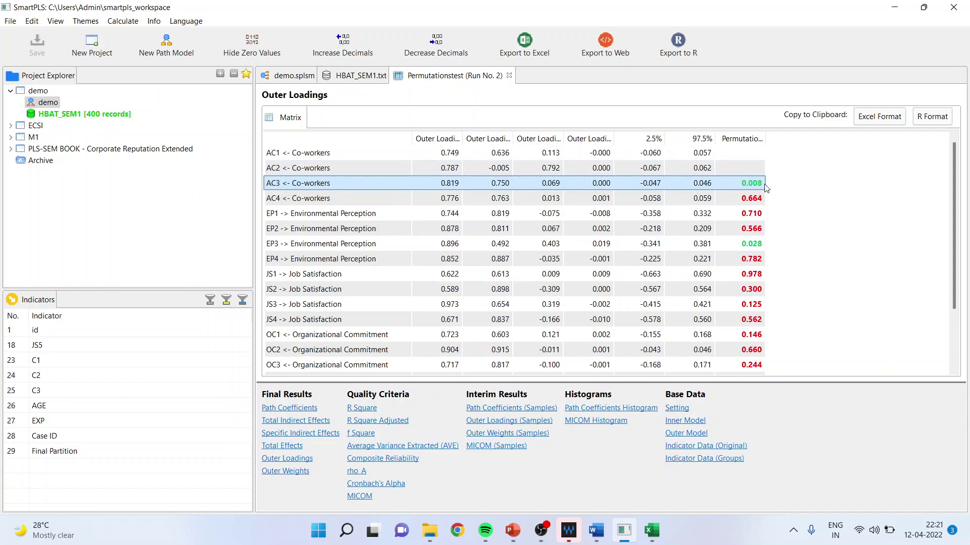
{"action": "left_click_drag", "start_coordinate": [462, 139], "coordinate": [676, 138]}
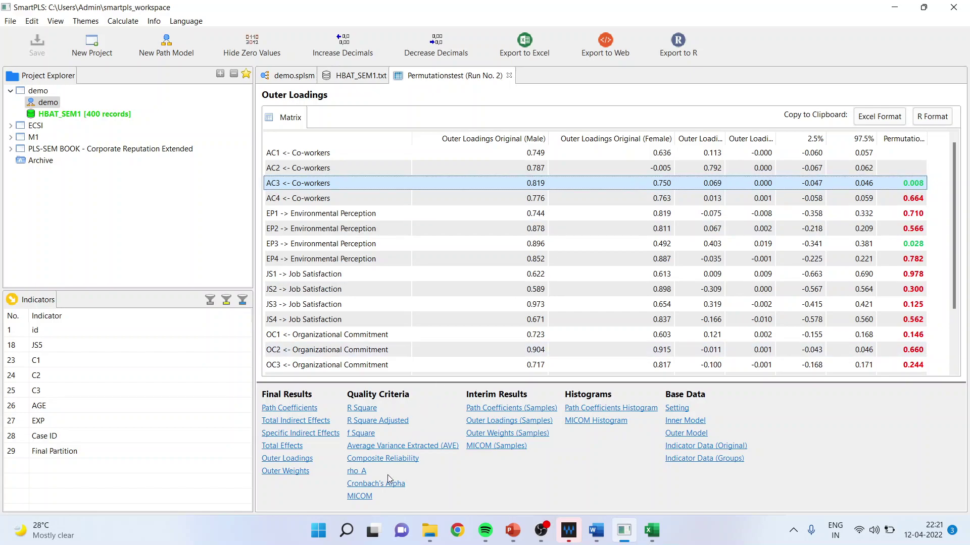
{"action": "left_click", "coordinate": [362, 496]}
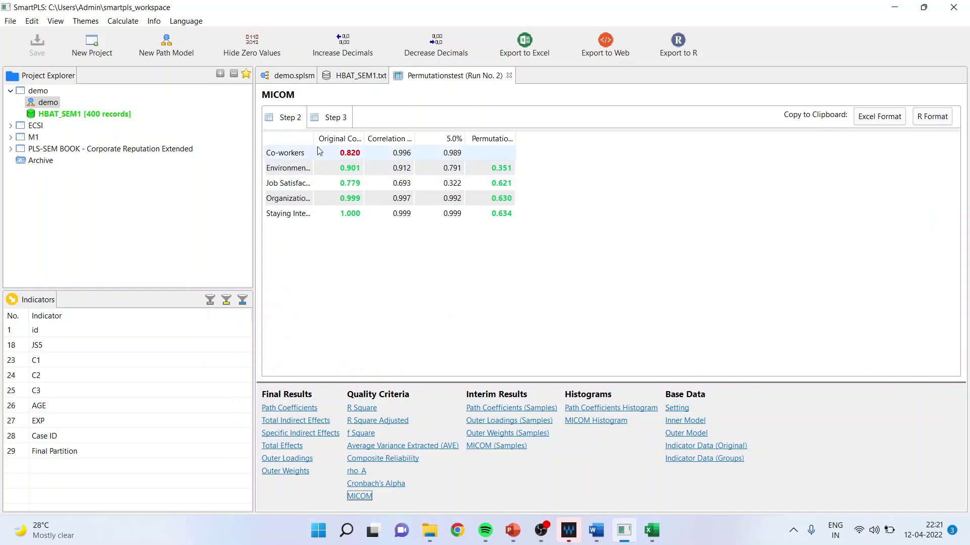
{"action": "left_click_drag", "start_coordinate": [313, 137], "coordinate": [417, 135]}
{"action": "left_click", "coordinate": [301, 154]}
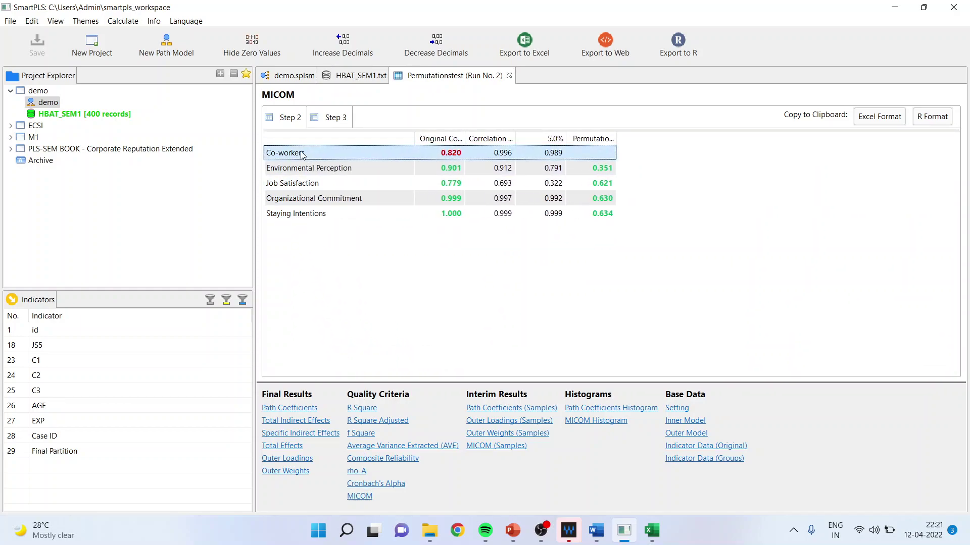
{"action": "left_click", "coordinate": [289, 461]}
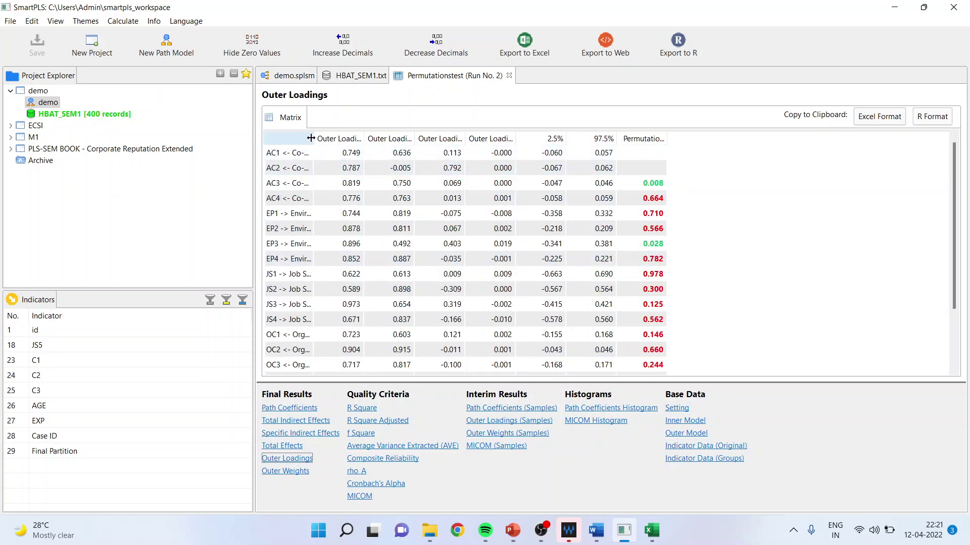
{"action": "left_click_drag", "start_coordinate": [310, 138], "coordinate": [461, 138]}
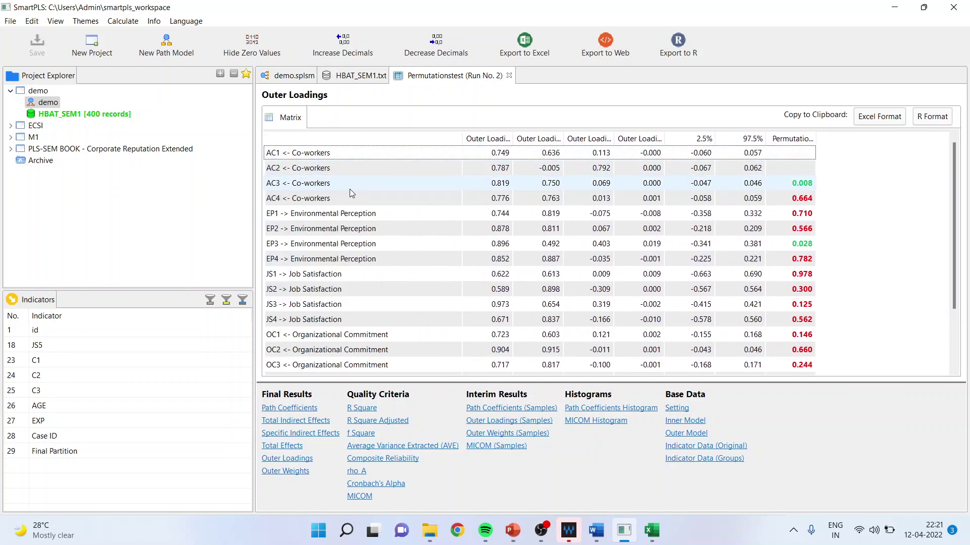
{"action": "left_click", "coordinate": [308, 186]}
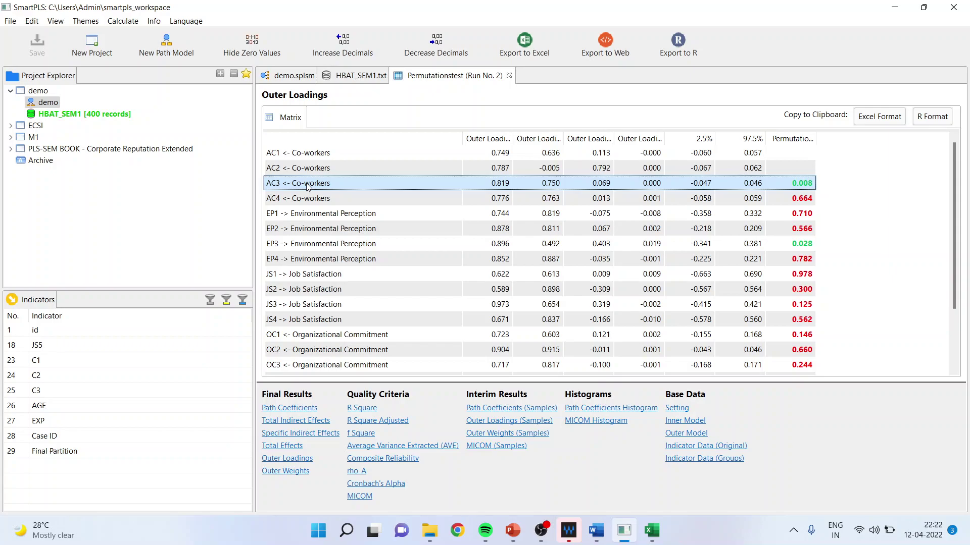
{"action": "left_click", "coordinate": [359, 496]}
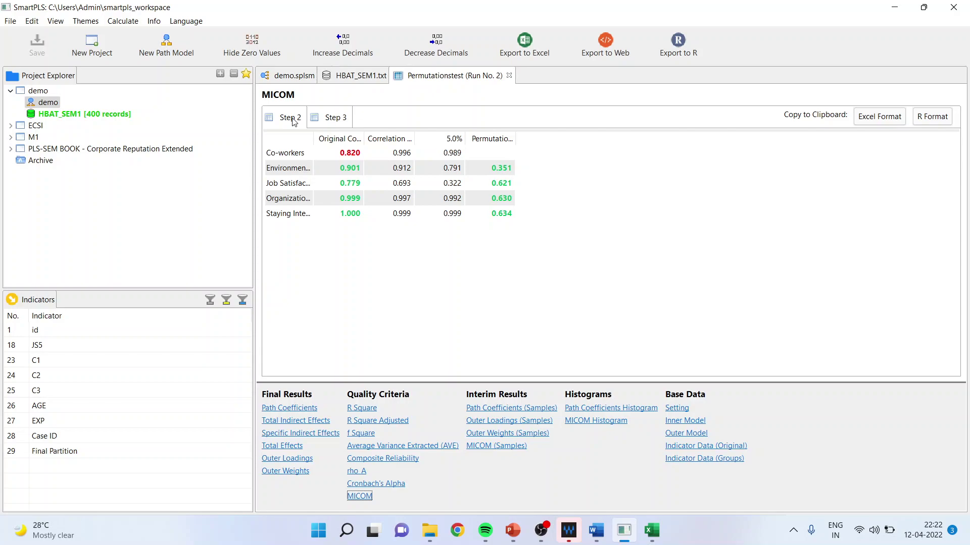
{"action": "left_click", "coordinate": [333, 118]}
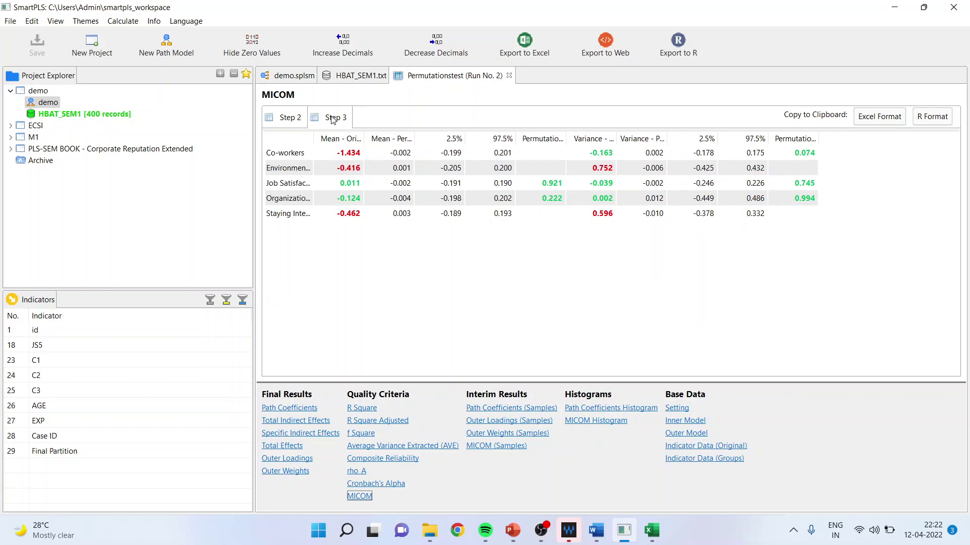
Widen the Step 3 construct column and sort by mean difference, 2.5%, then 97.5%.
{"action": "left_click", "coordinate": [355, 139]}
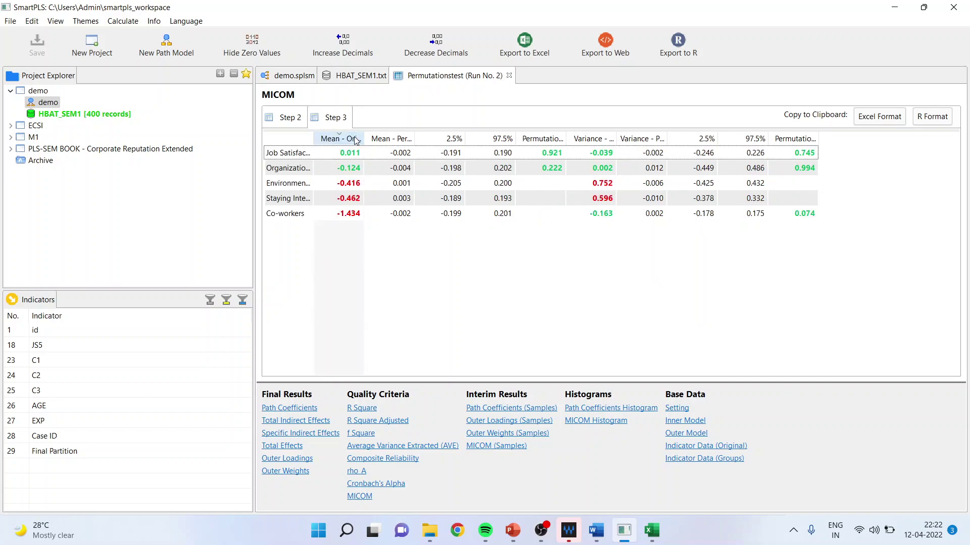
{"action": "left_click", "coordinate": [589, 141]}
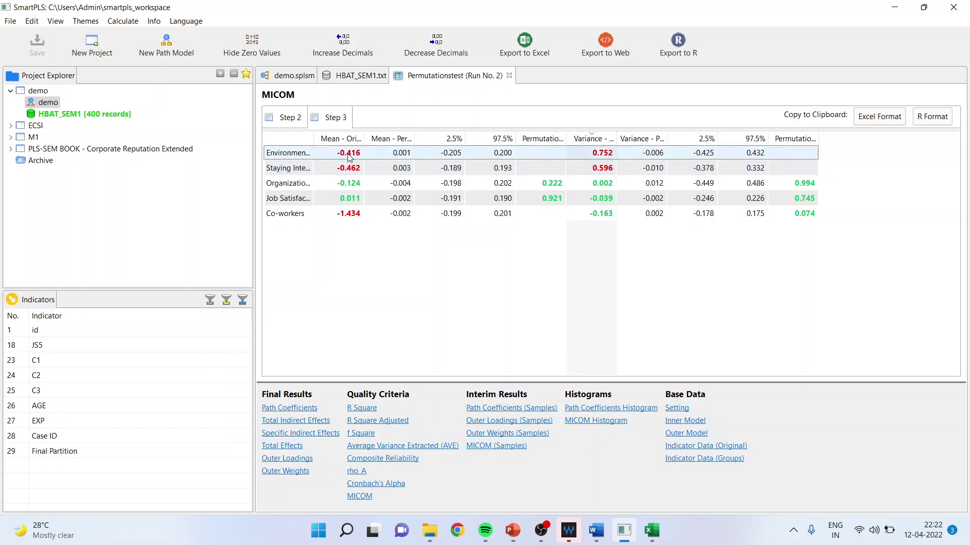
{"action": "left_click_drag", "start_coordinate": [314, 136], "coordinate": [393, 135]}
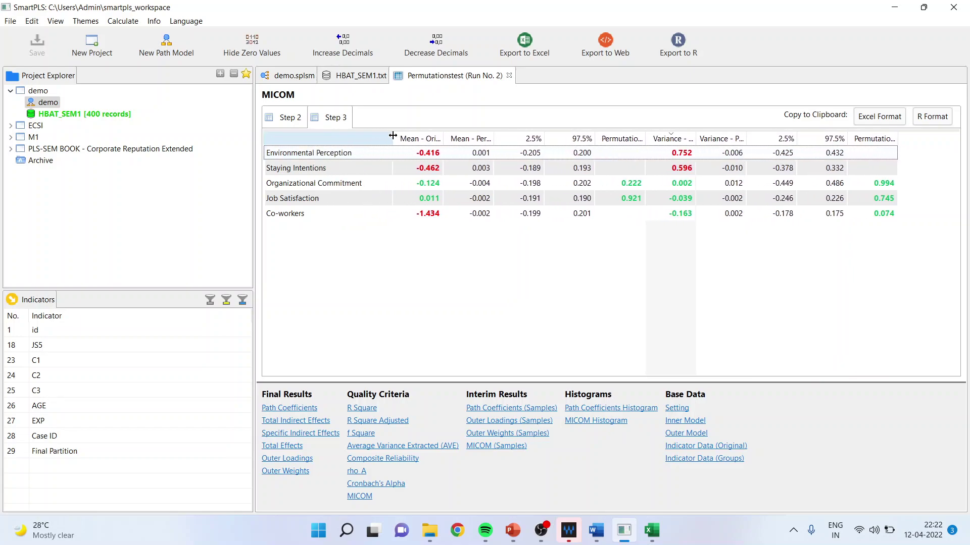
{"action": "left_click", "coordinate": [420, 137]}
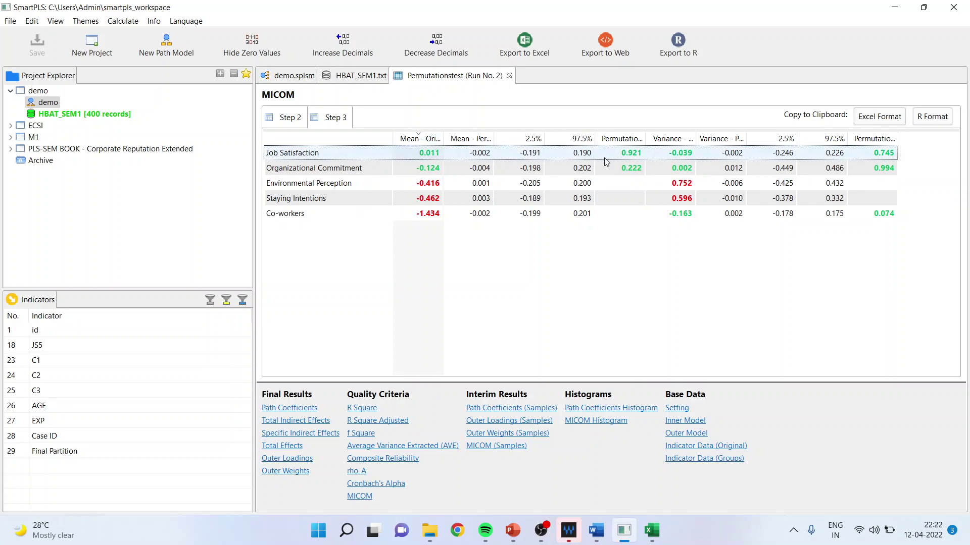
{"action": "left_click", "coordinate": [531, 138]}
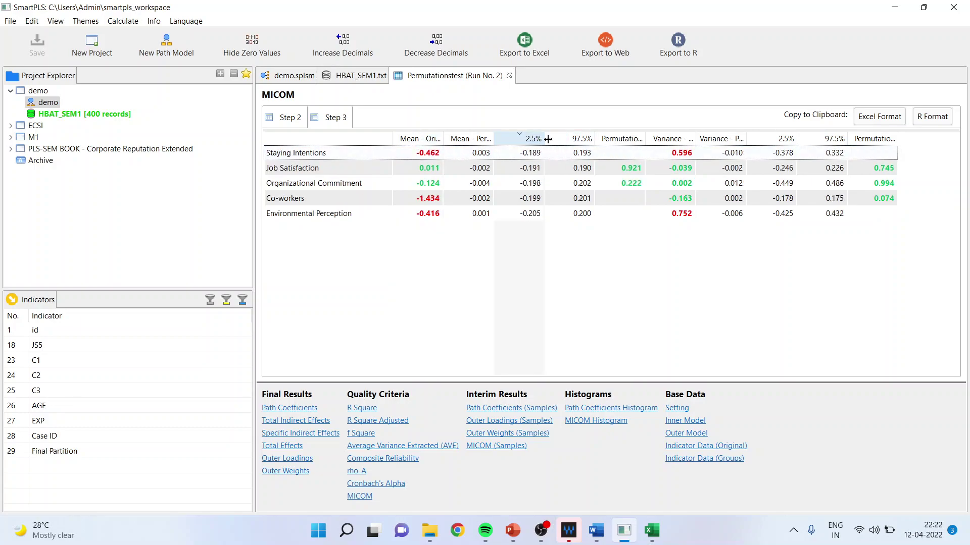
{"action": "left_click", "coordinate": [578, 139]}
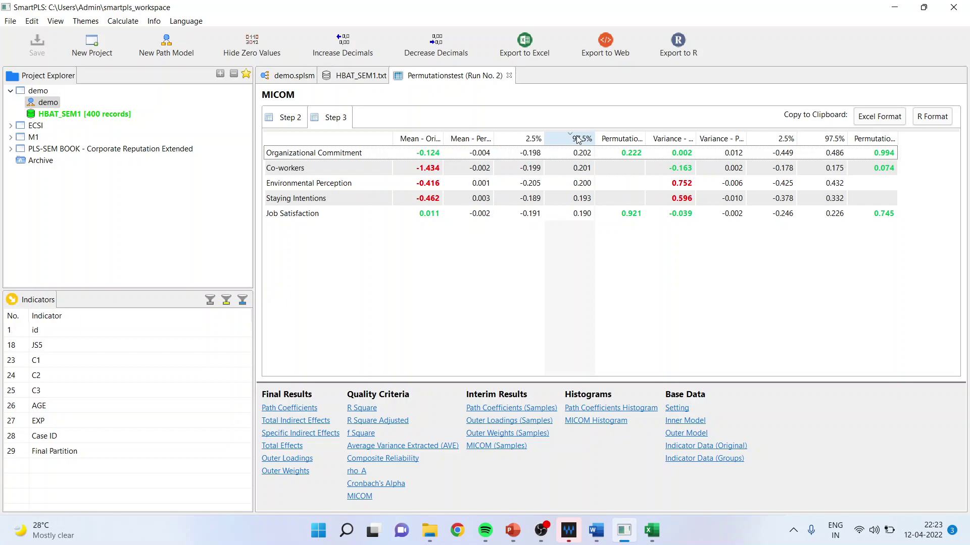
Select the Organizational Commitment and Job Satisfaction rows for comparison.
{"action": "left_click", "coordinate": [430, 154]}
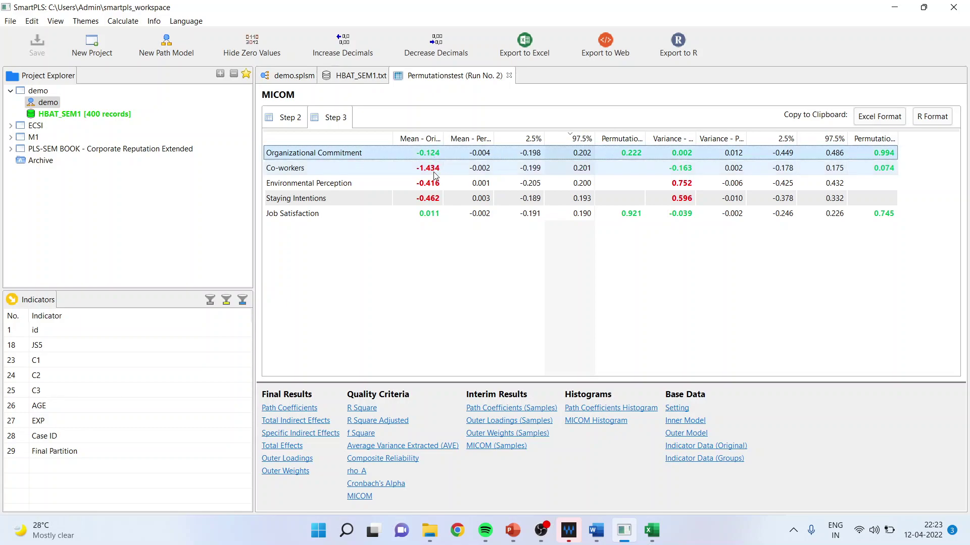
{"action": "left_click", "coordinate": [426, 214]}
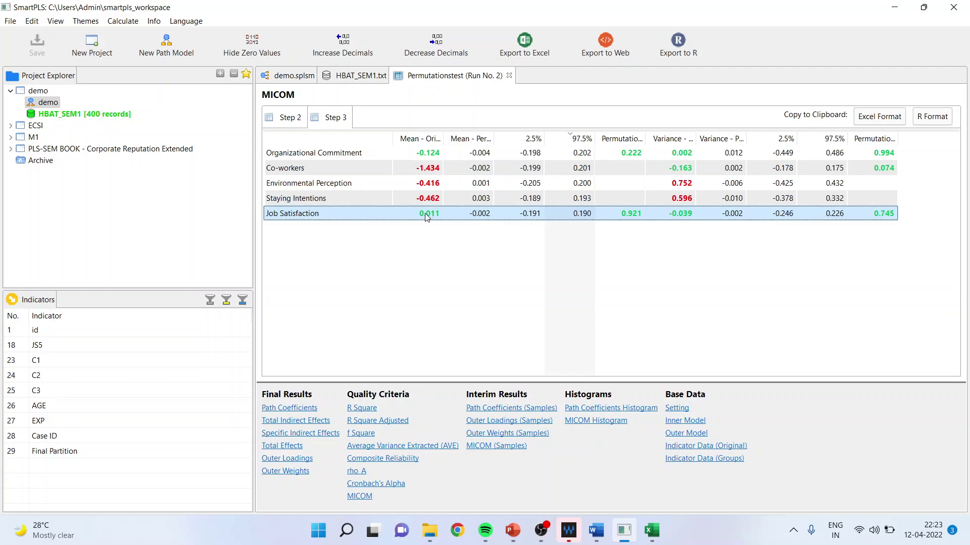
{"action": "left_click", "coordinate": [318, 153]}
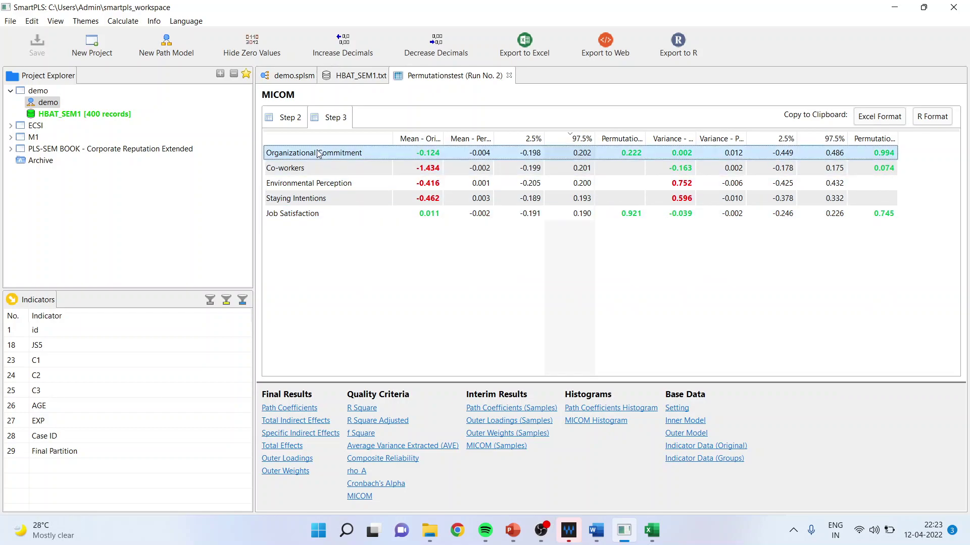
{"action": "left_click", "coordinate": [319, 214]}
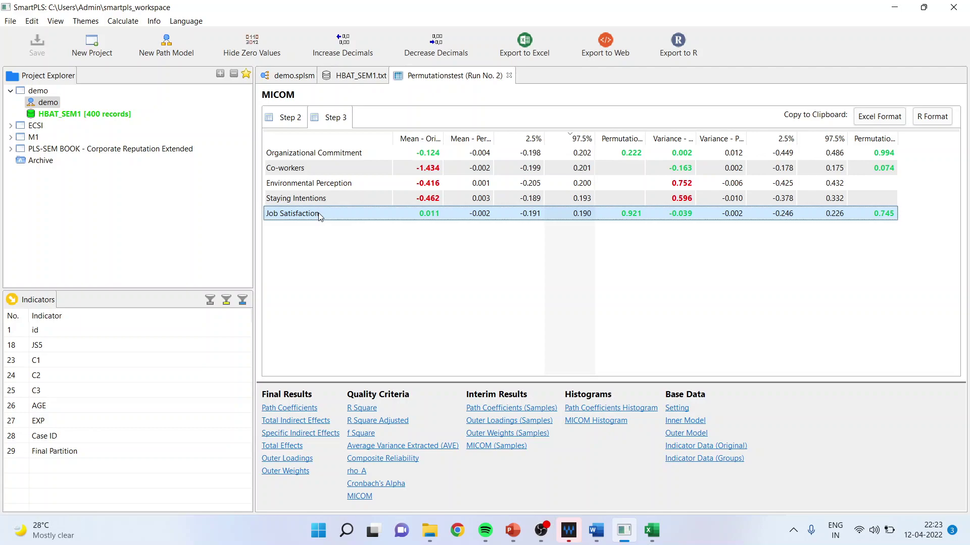
{"action": "left_click", "coordinate": [652, 530]}
Clear Sheet1 and copy the MICOM Step 3 table from SmartPLS in Excel format.
{"action": "key", "text": "ctrl+a"}
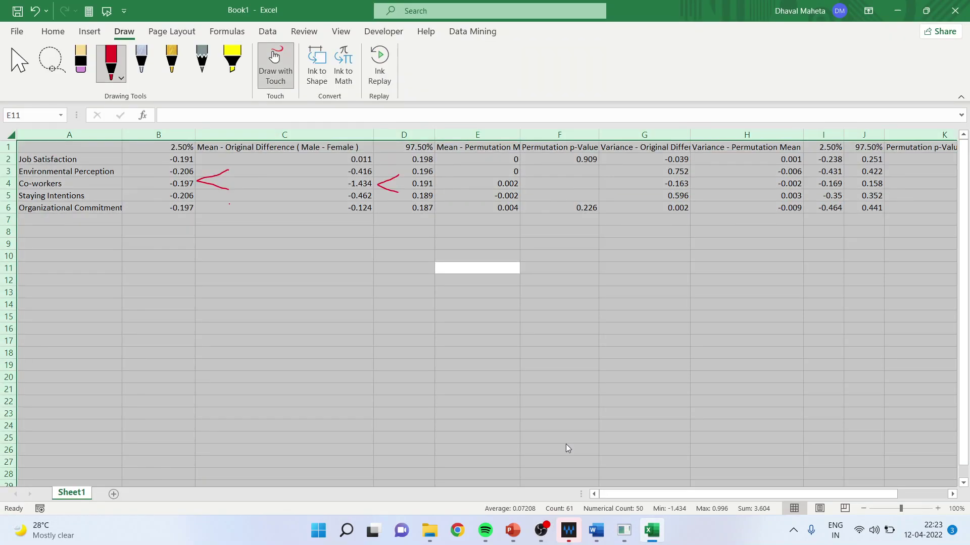
{"action": "key", "text": "Delete"}
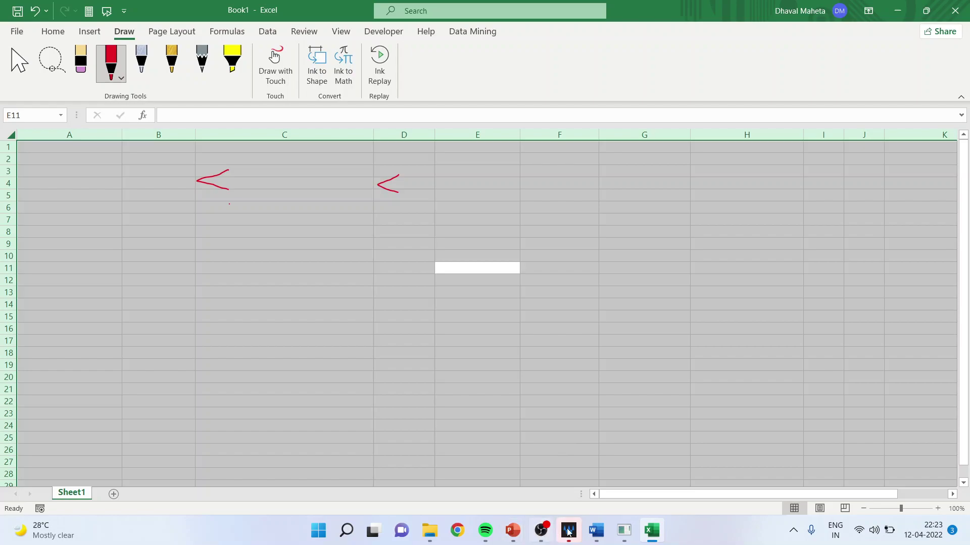
{"action": "left_click", "coordinate": [624, 531]}
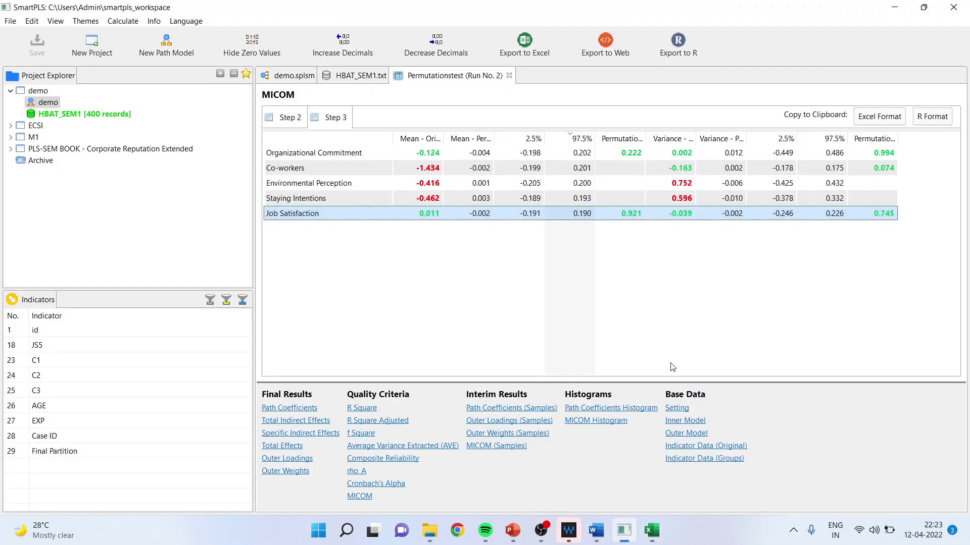
{"action": "left_click", "coordinate": [879, 116]}
Paste the Step 3 table into a new Sheet2 and widen columns B and E.
{"action": "left_click", "coordinate": [651, 530]}
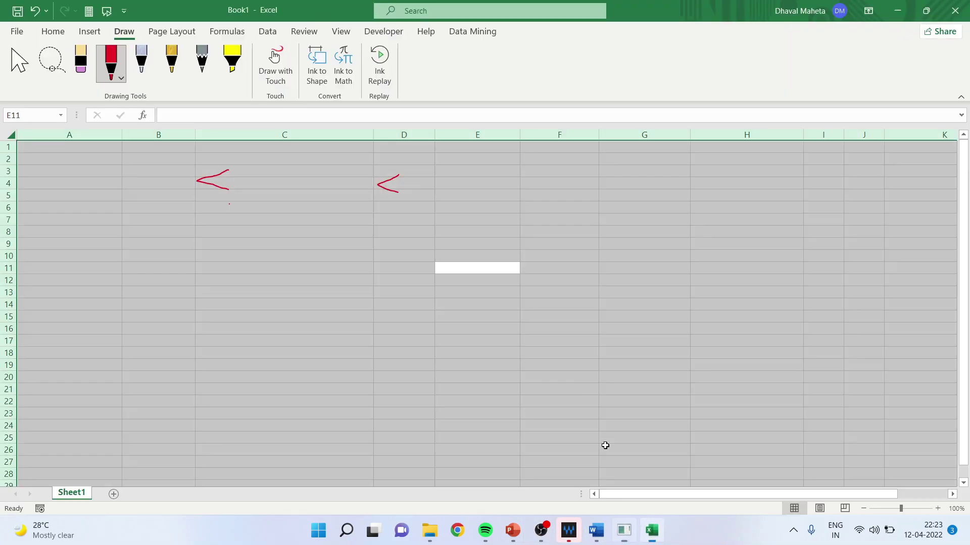
{"action": "left_click", "coordinate": [96, 148]}
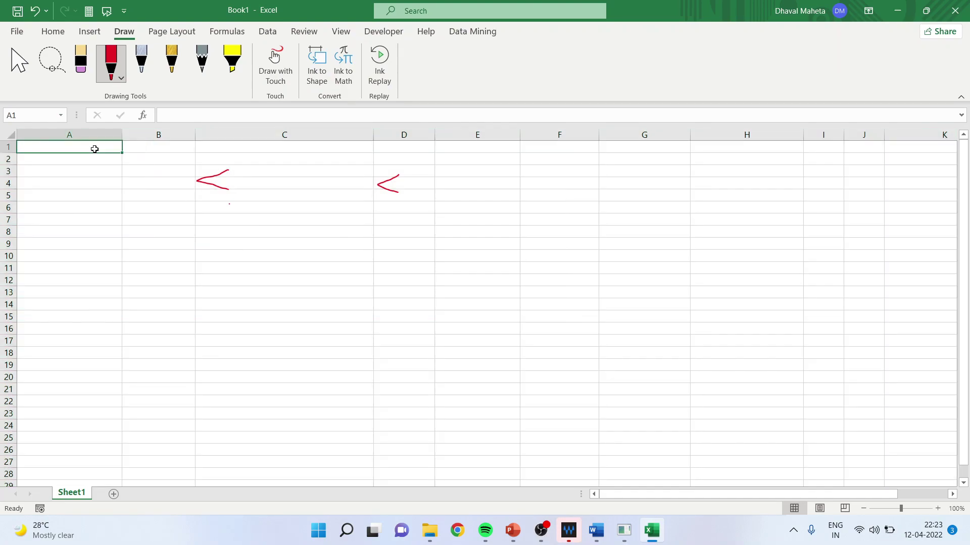
{"action": "left_click", "coordinate": [113, 494]}
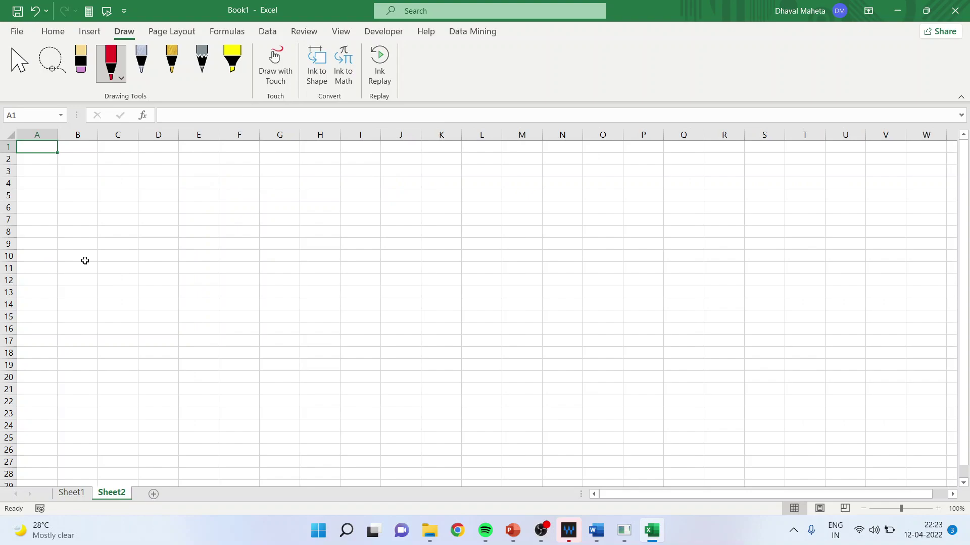
{"action": "key", "text": "ctrl+v"}
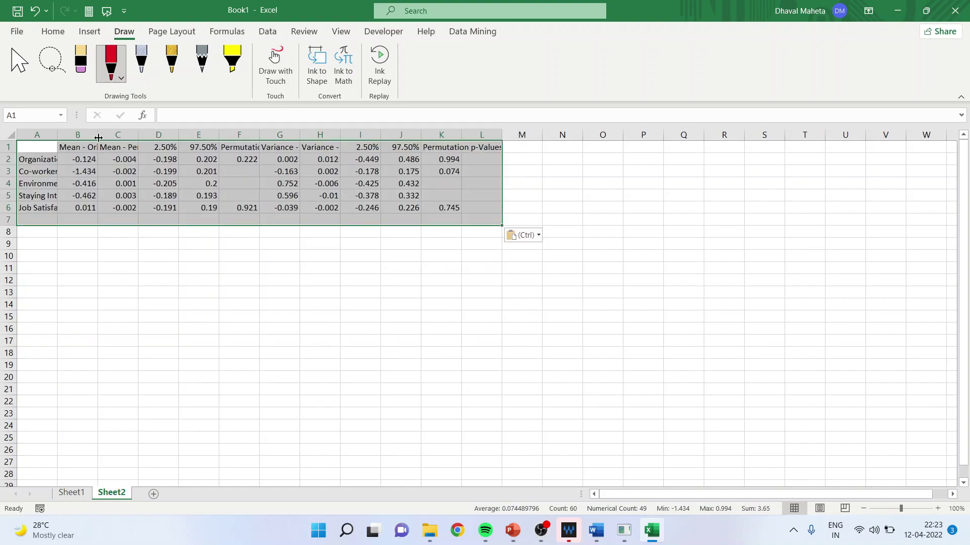
{"action": "left_click_drag", "start_coordinate": [98, 138], "coordinate": [290, 133]}
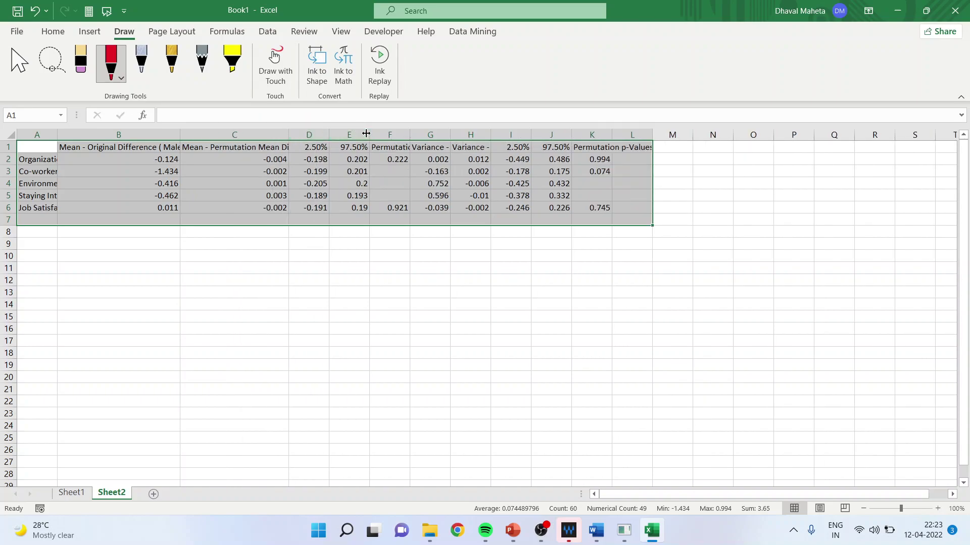
{"action": "left_click_drag", "start_coordinate": [369, 133], "coordinate": [417, 135]}
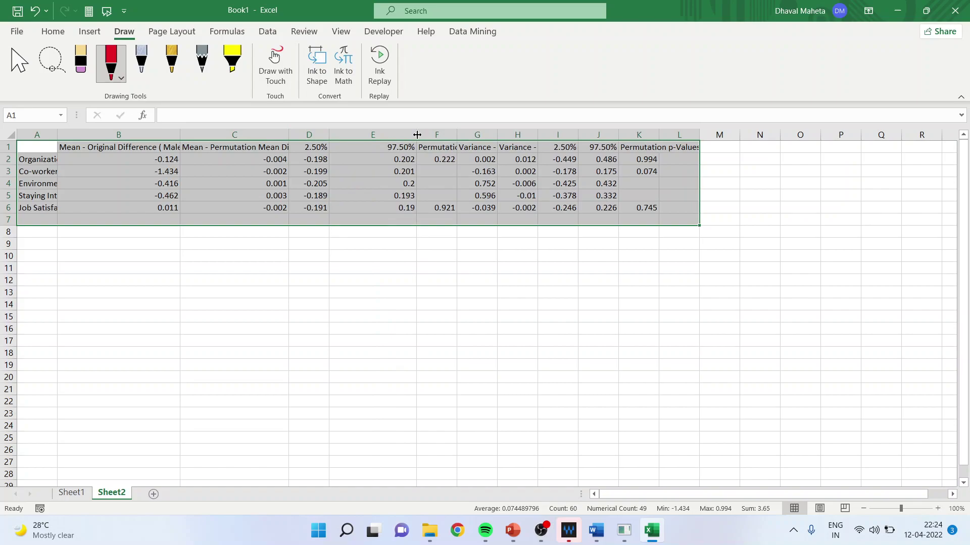
{"action": "left_click", "coordinate": [310, 135]}
Move the 2.50% column into column B and insert an empty column at E.
{"action": "right_click", "coordinate": [309, 135]}
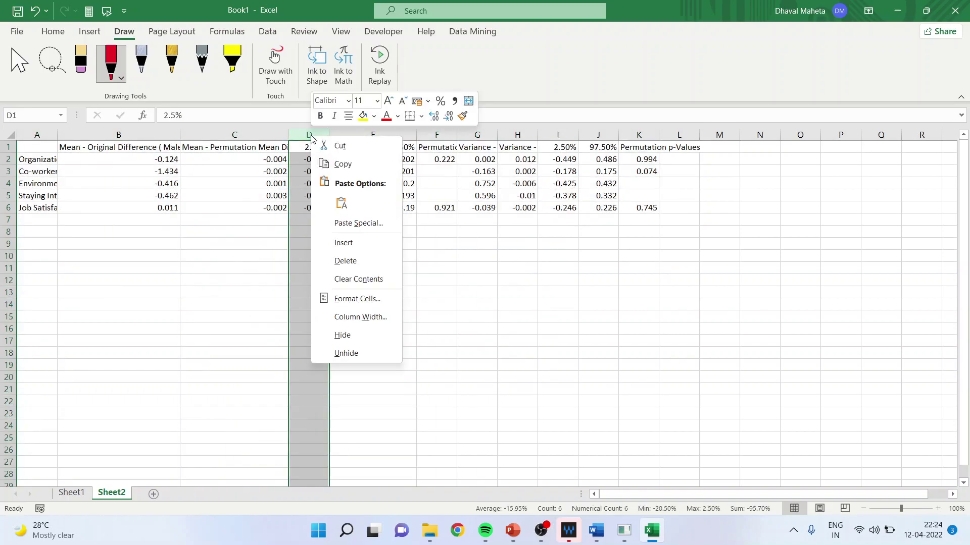
{"action": "left_click", "coordinate": [350, 149]}
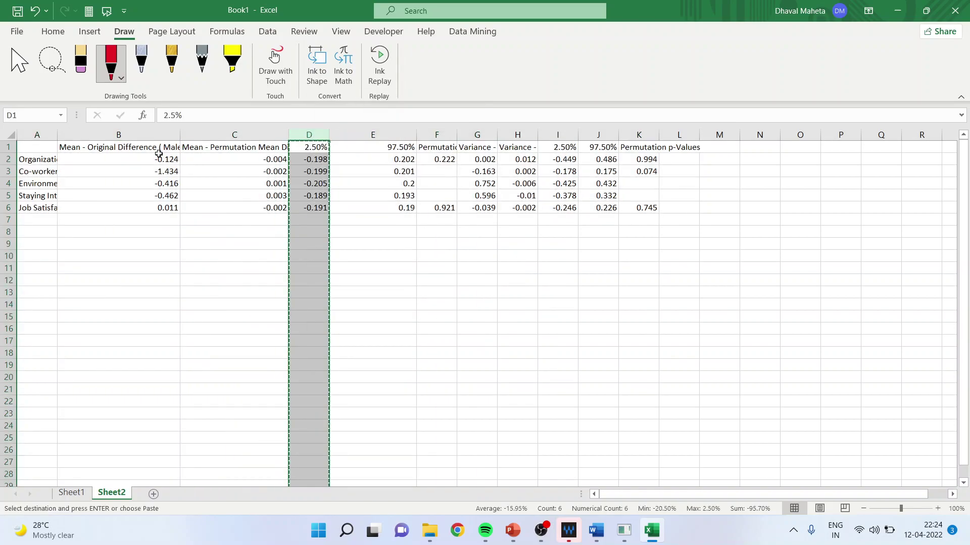
{"action": "left_click", "coordinate": [115, 135]}
{"action": "right_click", "coordinate": [112, 136]}
{"action": "left_click", "coordinate": [147, 245]}
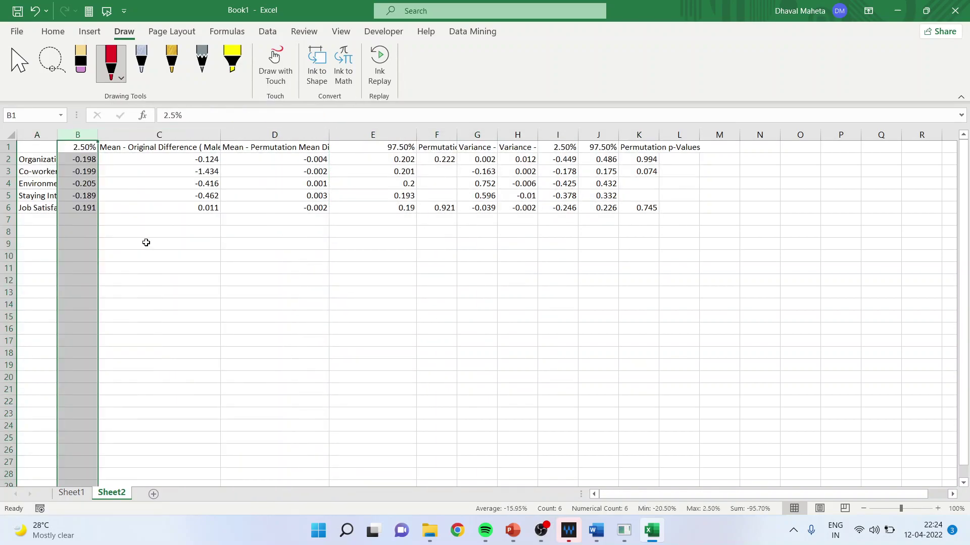
{"action": "left_click", "coordinate": [404, 136]}
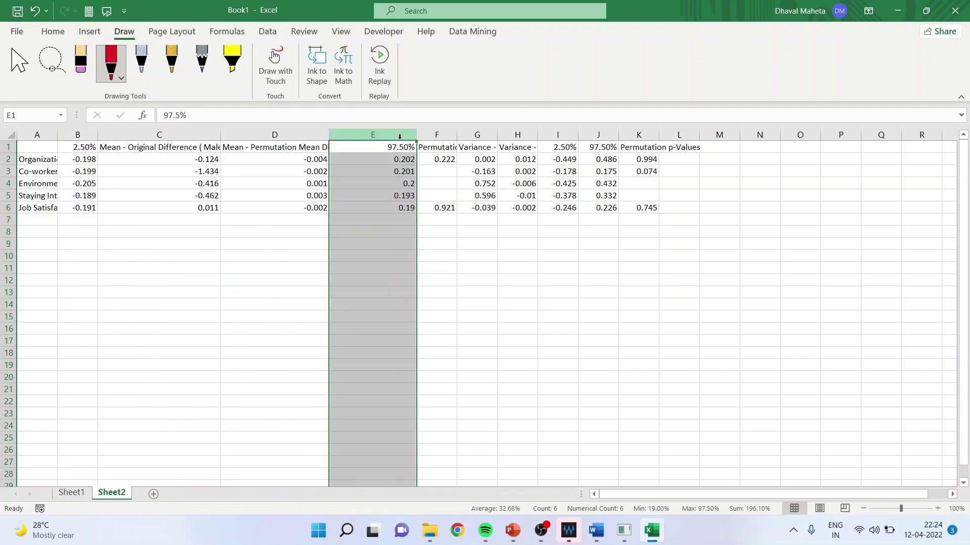
{"action": "right_click", "coordinate": [400, 145]}
{"action": "left_click", "coordinate": [433, 245]}
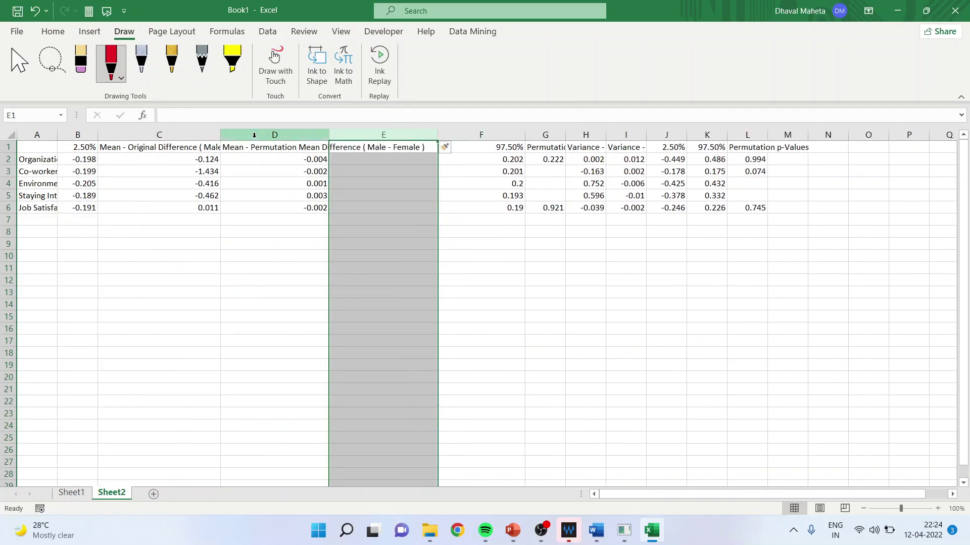
Move the 97.50% column into column D and widen columns C and B.
{"action": "left_click", "coordinate": [254, 135]}
{"action": "right_click", "coordinate": [255, 136]}
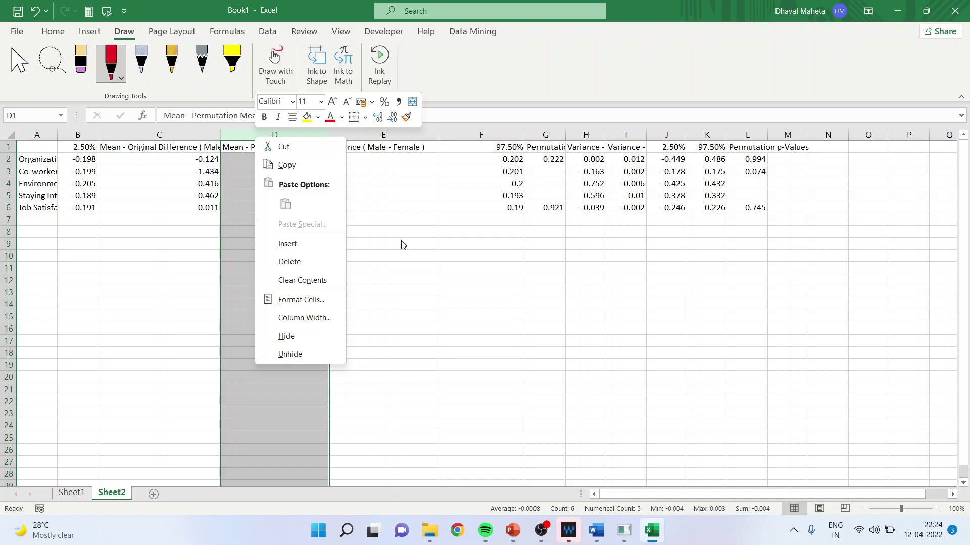
{"action": "left_click", "coordinate": [480, 141]}
{"action": "right_click", "coordinate": [481, 136]}
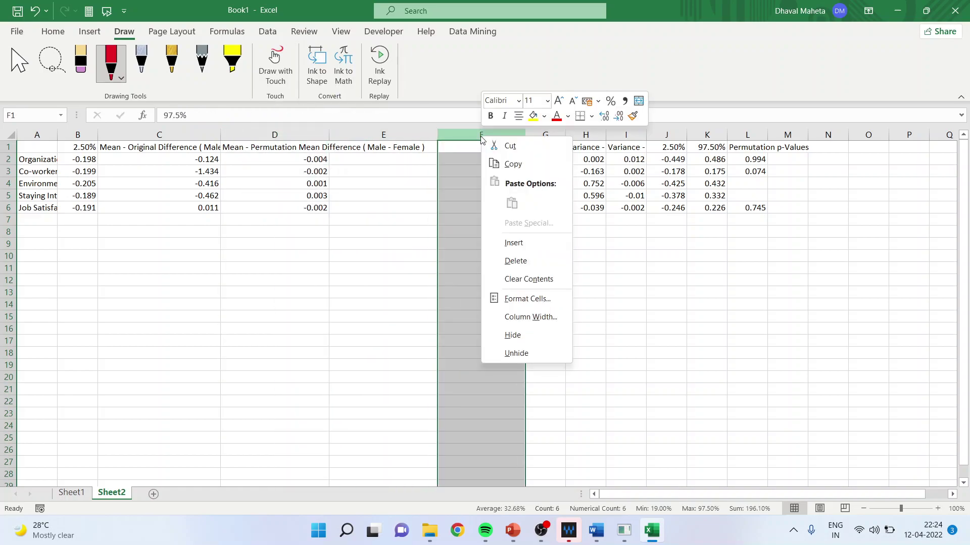
{"action": "left_click", "coordinate": [508, 146]}
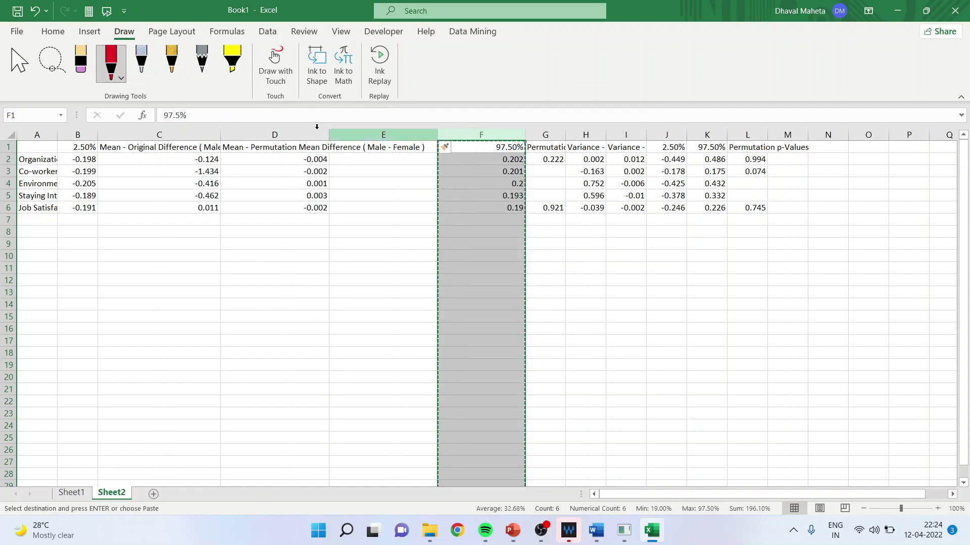
{"action": "left_click", "coordinate": [263, 135]}
{"action": "right_click", "coordinate": [263, 136]}
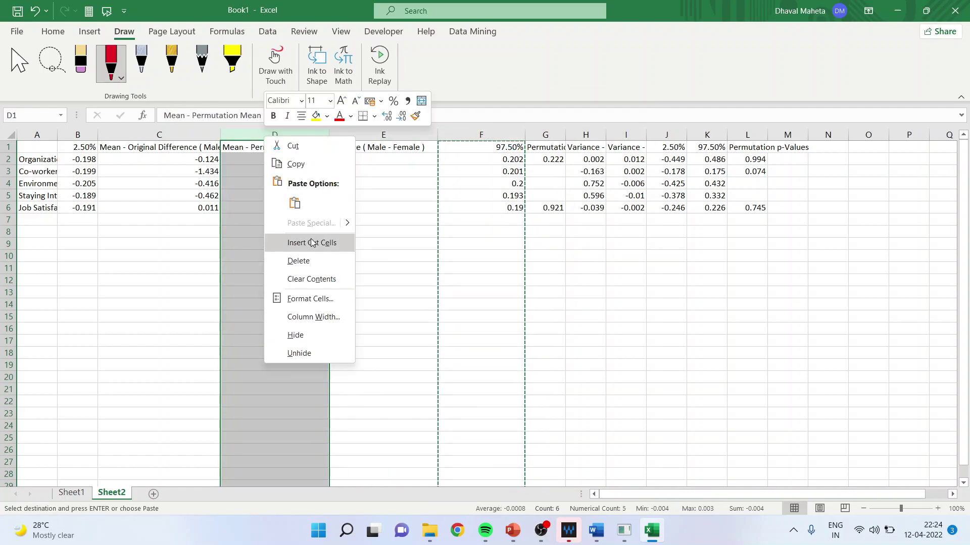
{"action": "left_click", "coordinate": [311, 238]}
{"action": "left_click", "coordinate": [385, 266]}
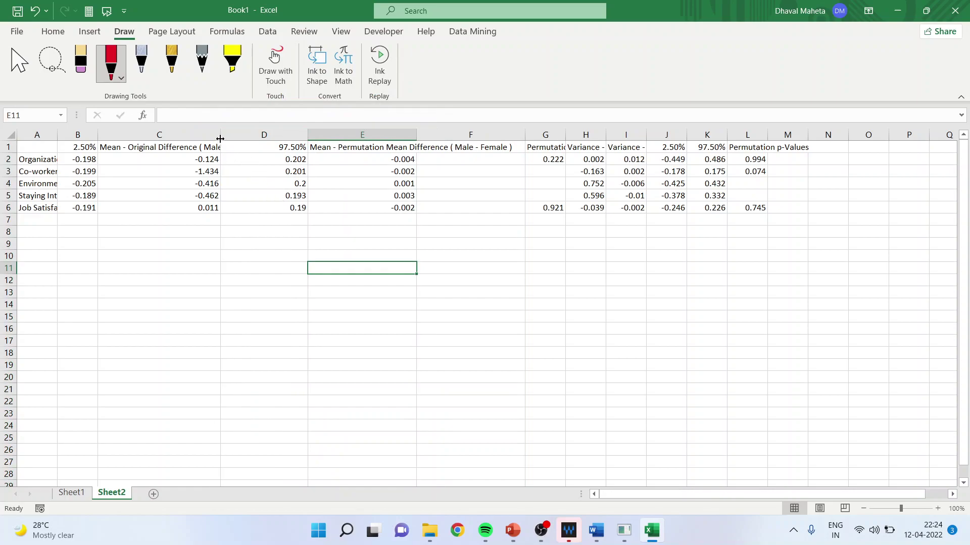
{"action": "left_click_drag", "start_coordinate": [220, 135], "coordinate": [264, 134]}
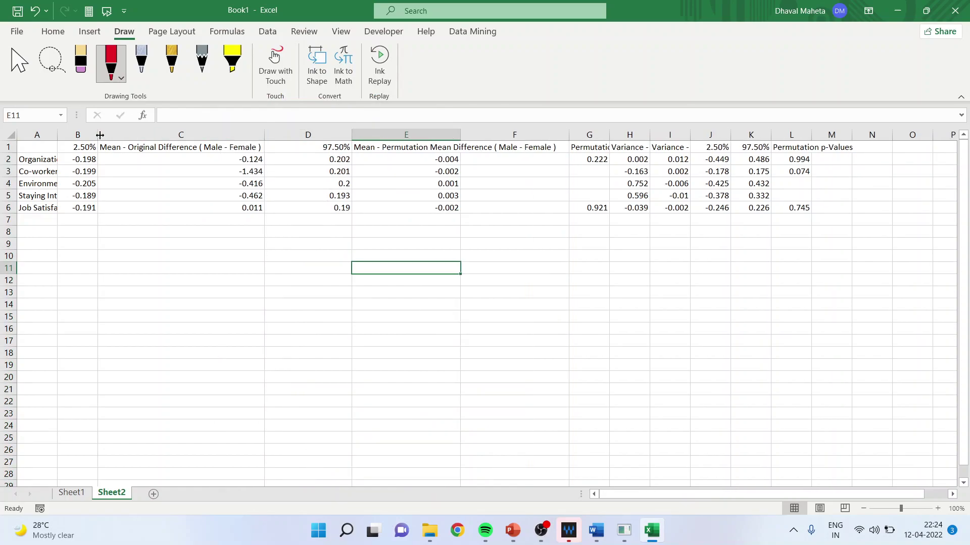
{"action": "left_click_drag", "start_coordinate": [108, 136], "coordinate": [132, 134]}
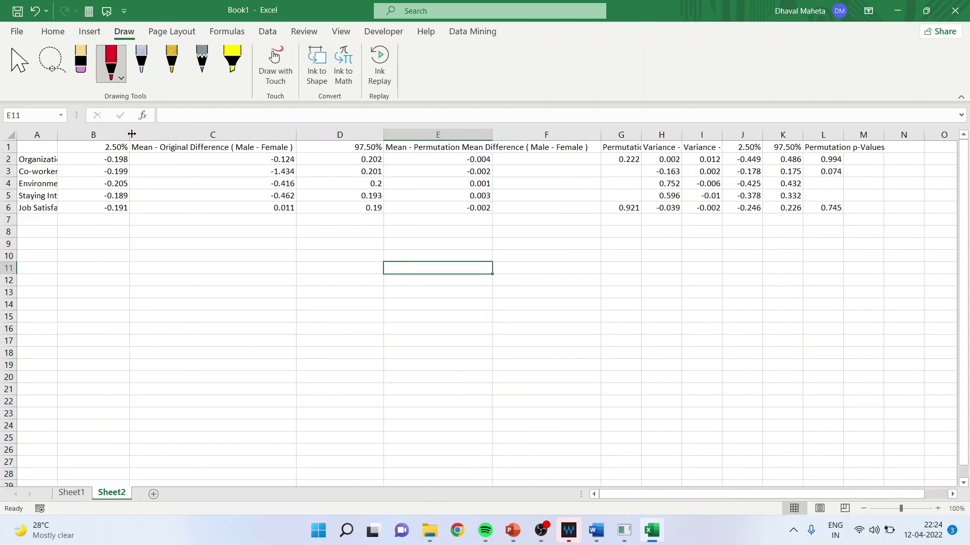
Draw a trial red arrow in column C, then leave drawing mode at cell C4.
{"action": "left_click", "coordinate": [121, 77]}
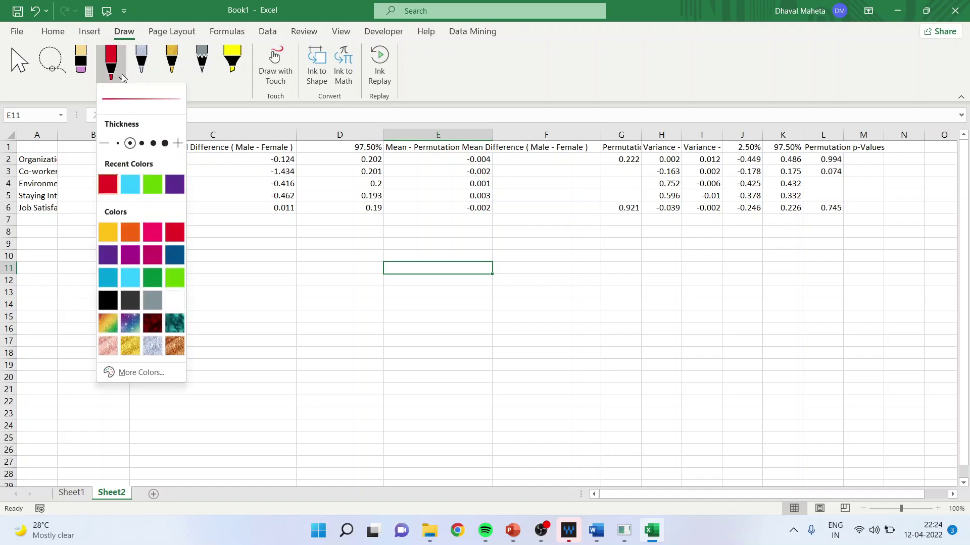
{"action": "left_click", "coordinate": [221, 167]}
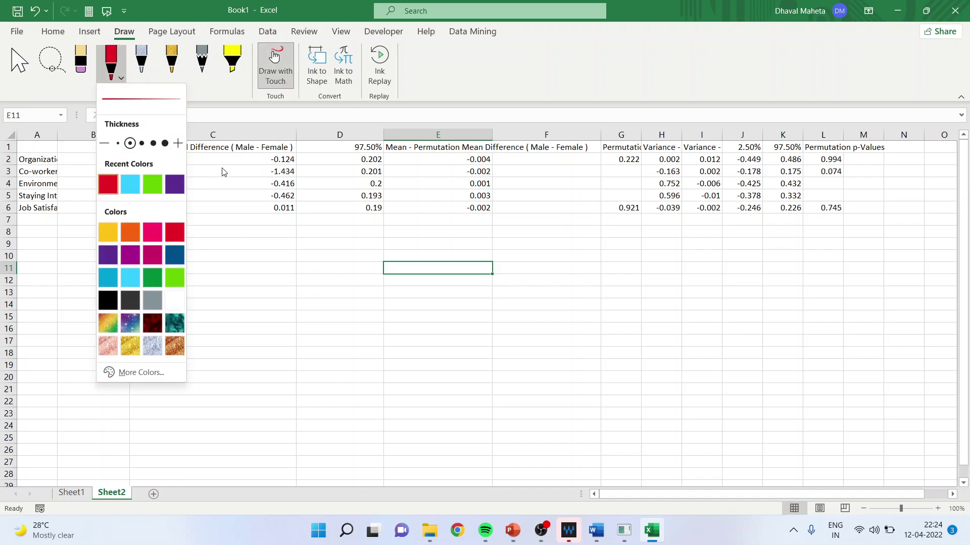
{"action": "mouse_move", "coordinate": [176, 165]}
{"action": "left_mouse_down"}
{"action": "mouse_move", "coordinate": [141, 175]}
{"action": "mouse_move", "coordinate": [178, 186]}
{"action": "left_mouse_up"}
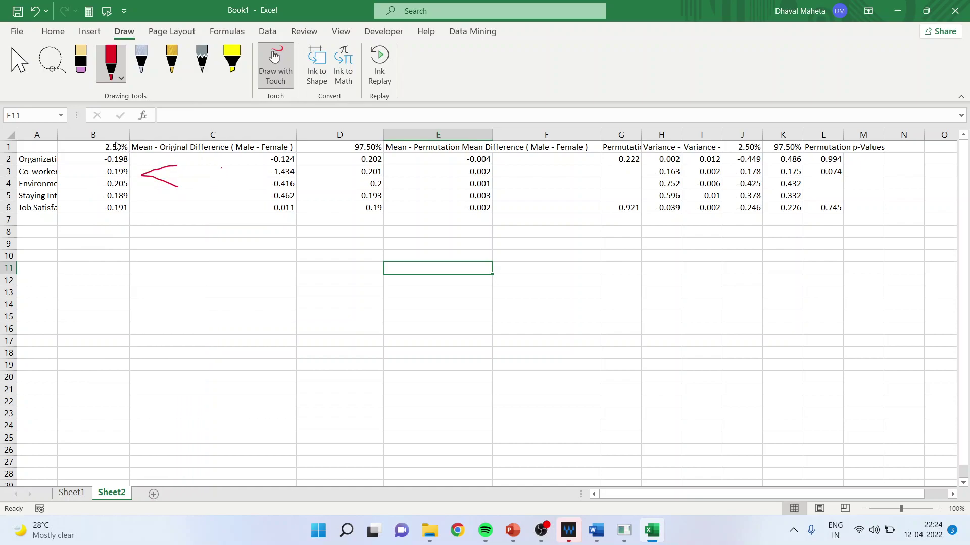
{"action": "left_click_drag", "start_coordinate": [93, 135], "coordinate": [95, 153]}
{"action": "left_click", "coordinate": [111, 64]}
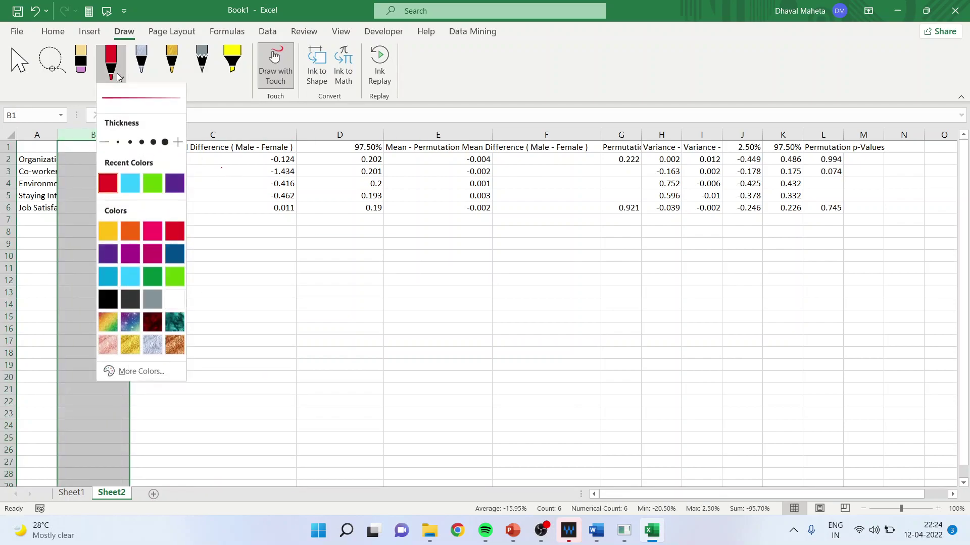
{"action": "left_click", "coordinate": [250, 250]}
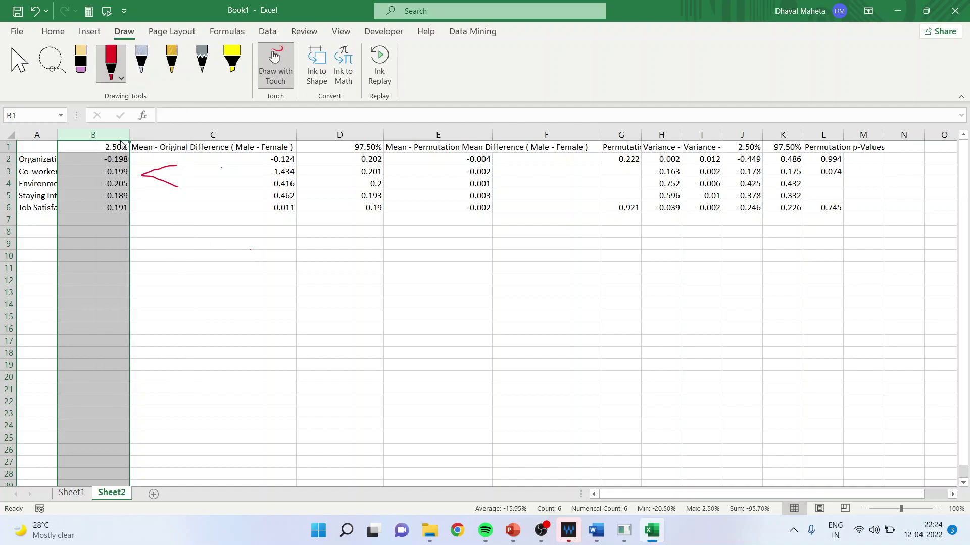
{"action": "left_click", "coordinate": [191, 234]}
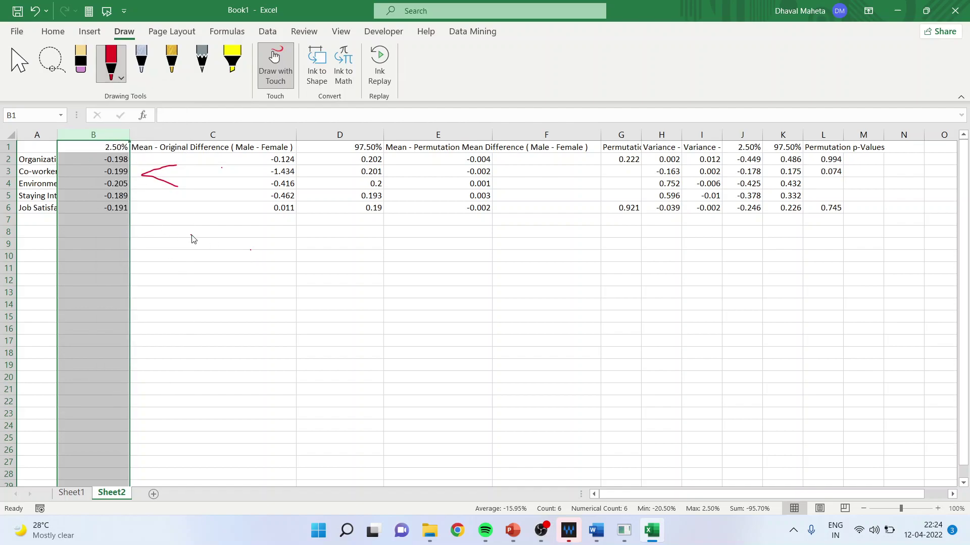
{"action": "left_click", "coordinate": [179, 200]}
{"action": "key", "text": "Escape"}
{"action": "left_click", "coordinate": [195, 187]}
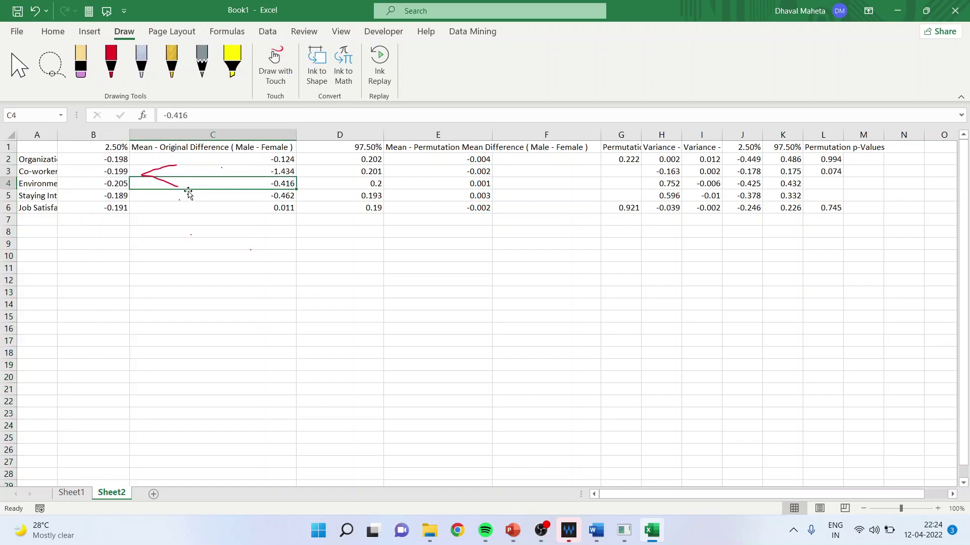
Circle the 2.50% and 97.50% columns in red and mark the Mean - Original Difference values.
{"action": "left_click", "coordinate": [115, 74]}
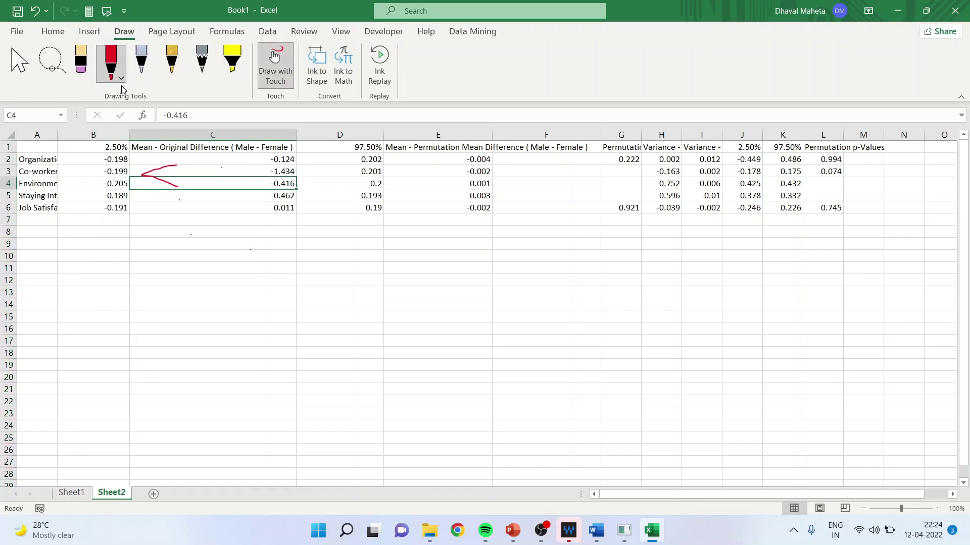
{"action": "left_click", "coordinate": [112, 71]}
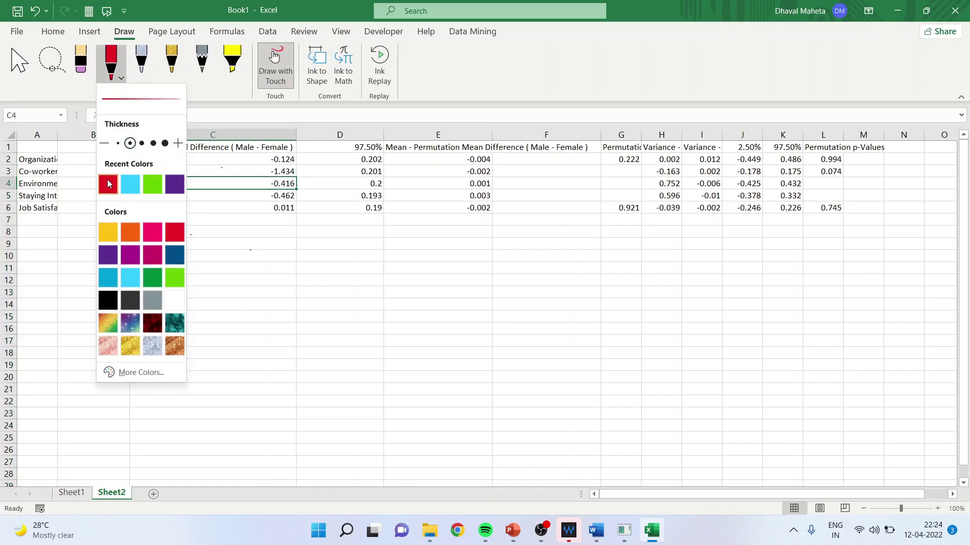
{"action": "left_click", "coordinate": [241, 217]}
{"action": "mouse_move", "coordinate": [99, 142]}
{"action": "left_mouse_down"}
{"action": "mouse_move", "coordinate": [113, 226]}
{"action": "mouse_move", "coordinate": [145, 169]}
{"action": "mouse_move", "coordinate": [139, 142]}
{"action": "left_mouse_up"}
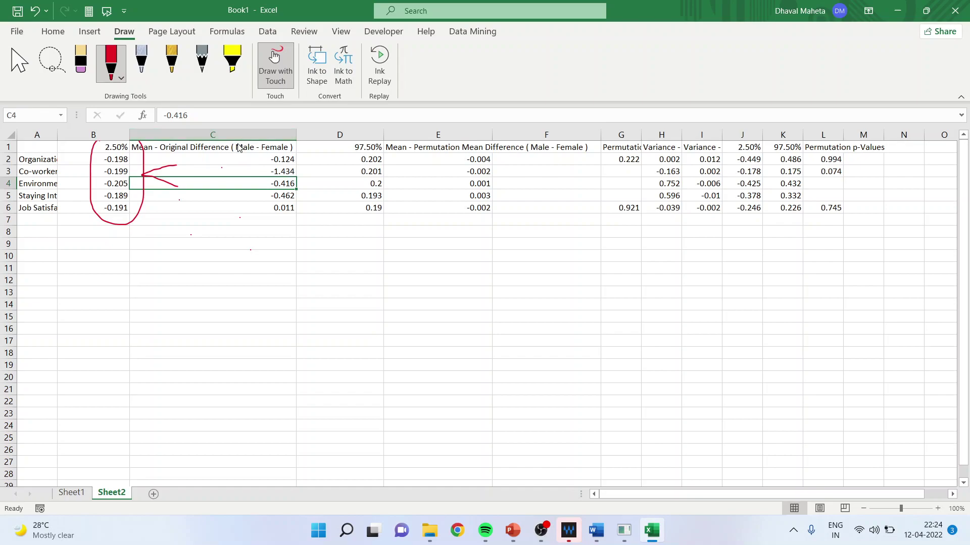
{"action": "mouse_move", "coordinate": [240, 142]}
{"action": "left_mouse_down"}
{"action": "mouse_move", "coordinate": [221, 147]}
{"action": "mouse_move", "coordinate": [230, 160]}
{"action": "mouse_move", "coordinate": [300, 160]}
{"action": "mouse_move", "coordinate": [270, 138]}
{"action": "mouse_move", "coordinate": [231, 143]}
{"action": "mouse_move", "coordinate": [324, 186]}
{"action": "left_mouse_up"}
{"action": "mouse_move", "coordinate": [348, 144]}
{"action": "left_mouse_down"}
{"action": "mouse_move", "coordinate": [336, 190]}
{"action": "mouse_move", "coordinate": [358, 220]}
{"action": "mouse_move", "coordinate": [384, 205]}
{"action": "mouse_move", "coordinate": [391, 172]}
{"action": "mouse_move", "coordinate": [369, 141]}
{"action": "left_mouse_up"}
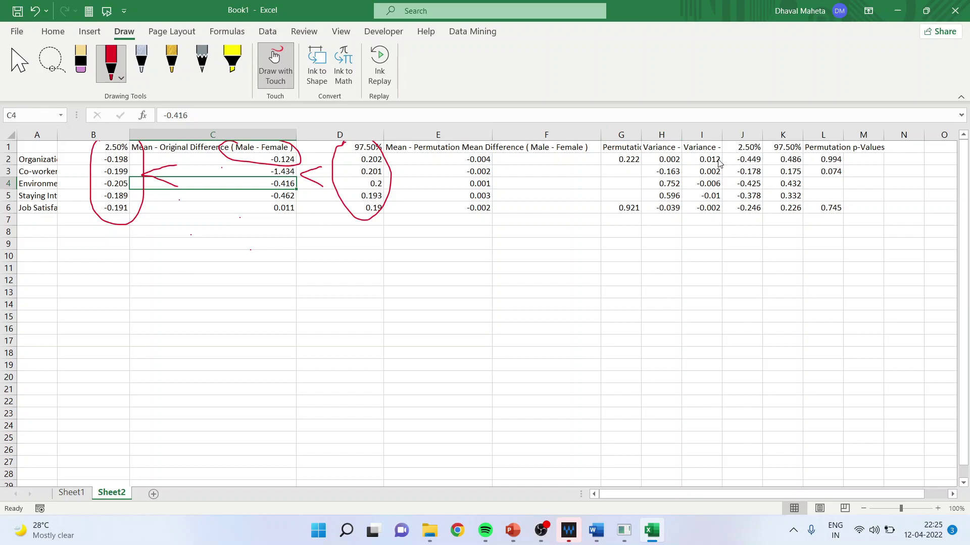
Select the variance columns I, J and K, then return to the SmartPLS results.
{"action": "left_click", "coordinate": [750, 134]}
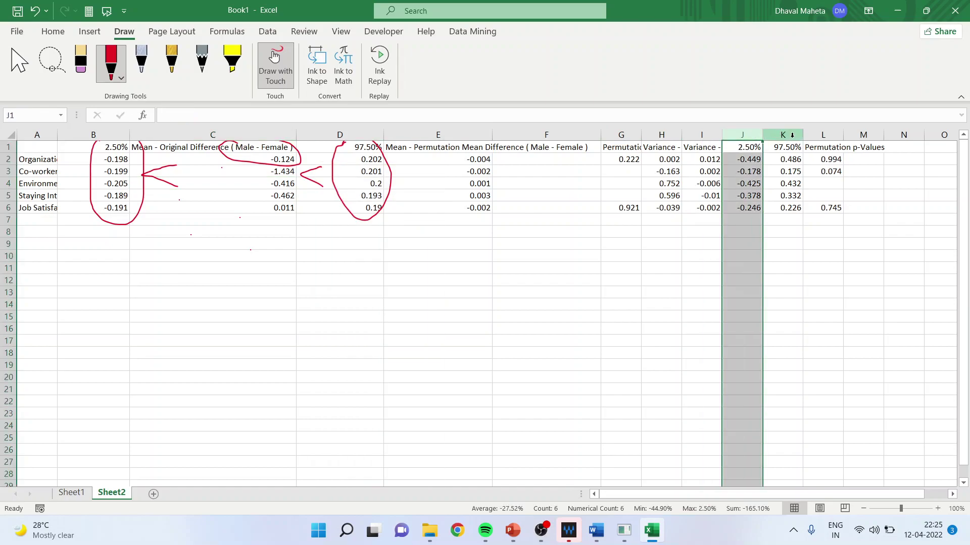
{"action": "left_click", "coordinate": [783, 135]}
{"action": "left_click", "coordinate": [708, 135]}
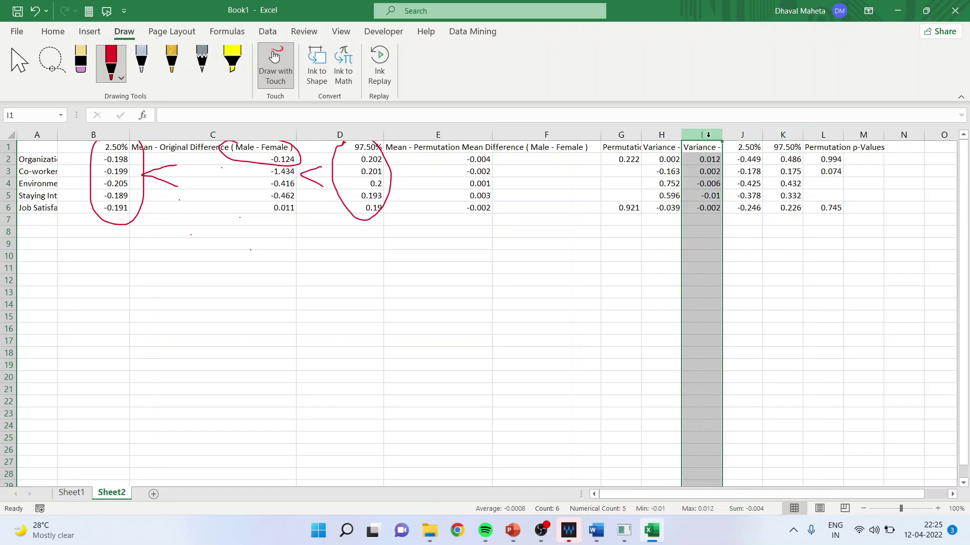
{"action": "left_click", "coordinate": [741, 135]}
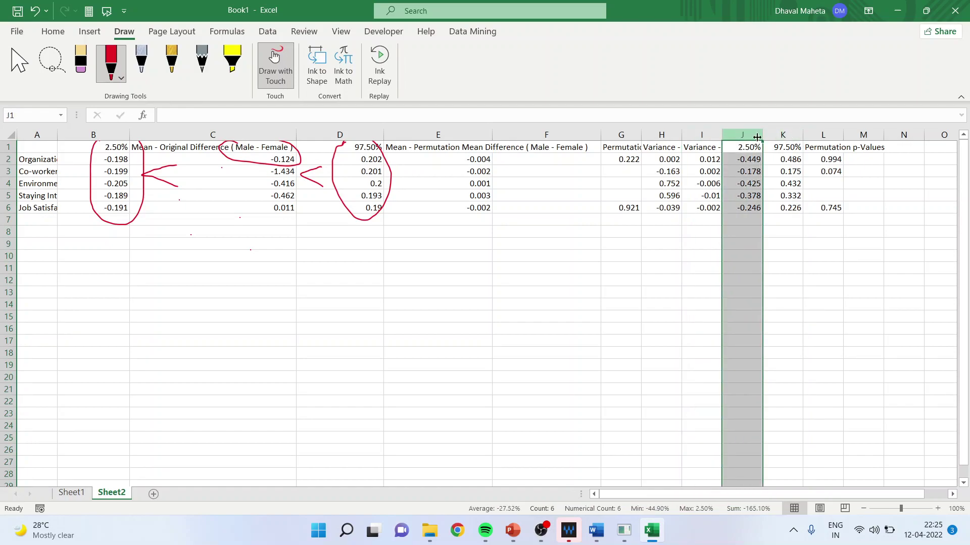
{"action": "left_click", "coordinate": [783, 135]}
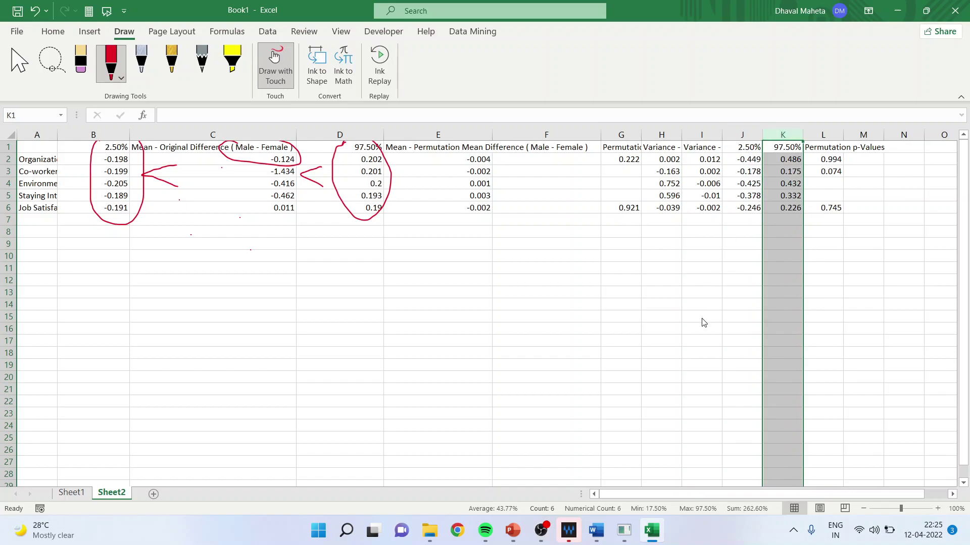
{"action": "left_click", "coordinate": [625, 530]}
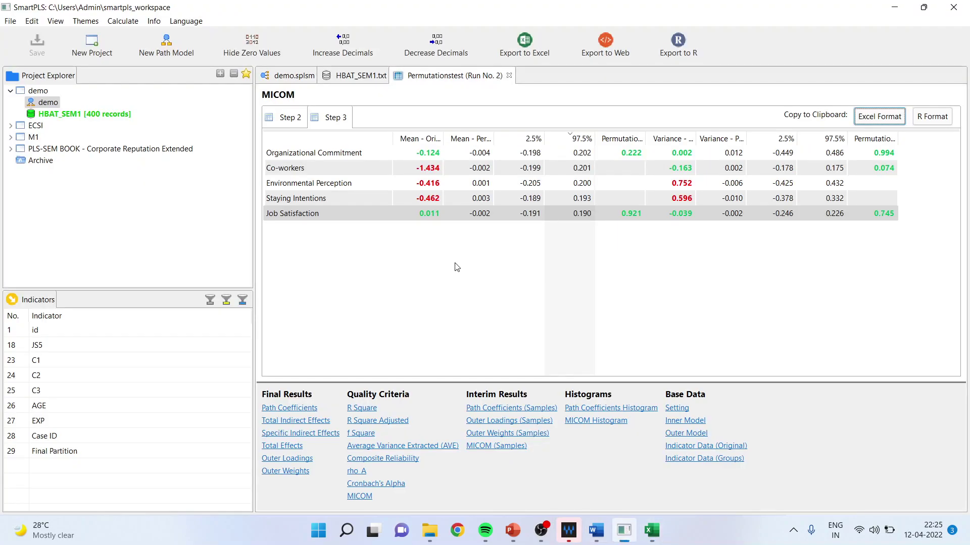
Step through the Job Satisfaction, Co-workers, Environmental Perception and Staying Intentions rows in MICOM Step 3.
{"action": "left_click", "coordinate": [434, 218]}
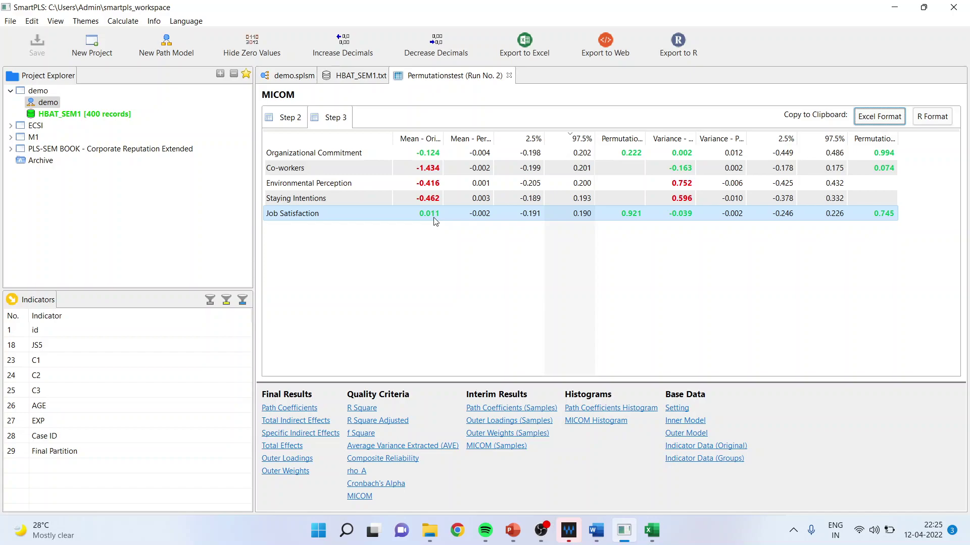
{"action": "left_click", "coordinate": [307, 168]}
{"action": "left_click", "coordinate": [307, 183]}
{"action": "left_click", "coordinate": [322, 200]}
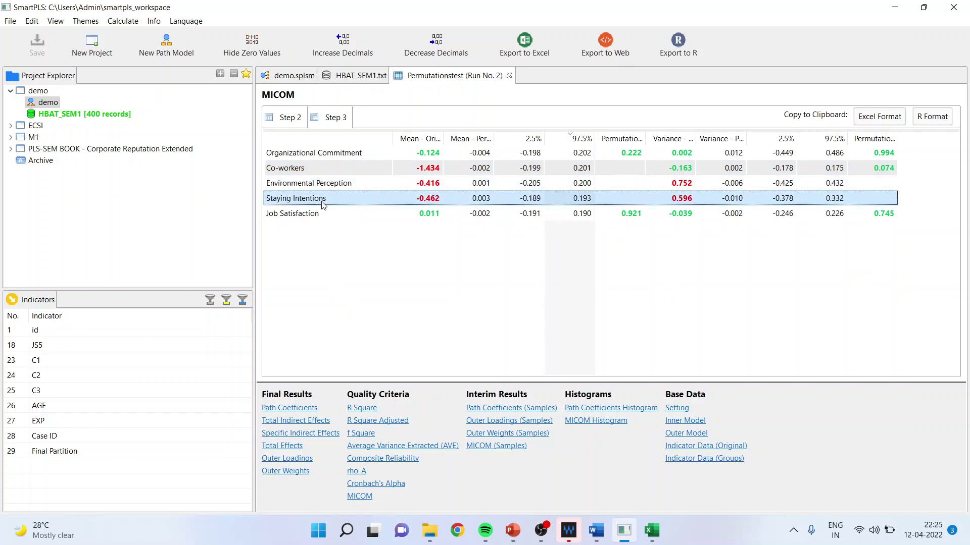